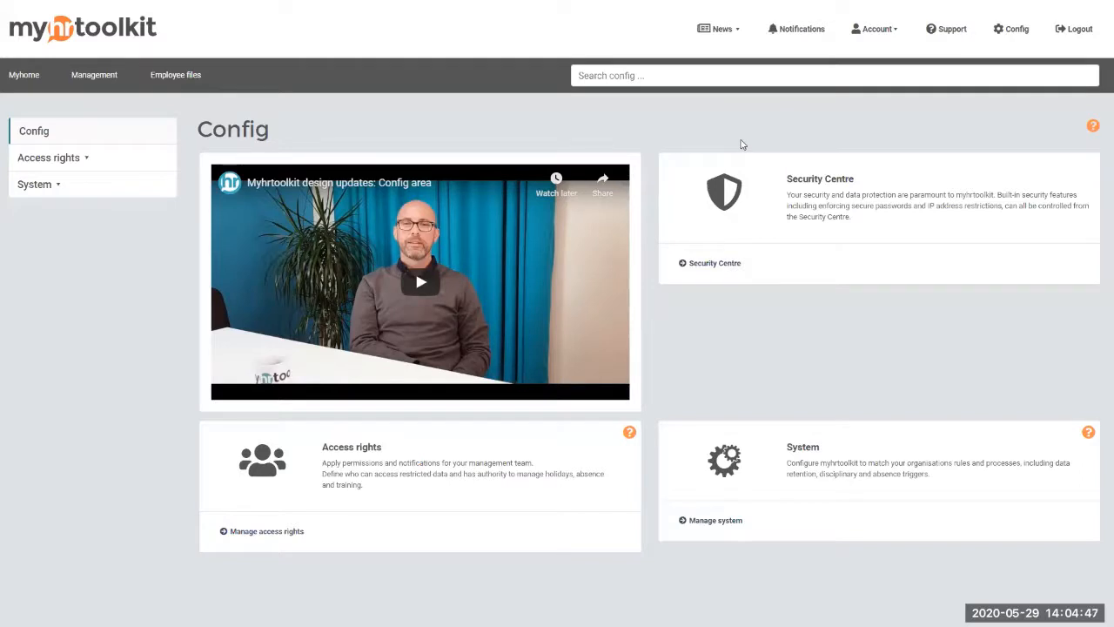
Filter the user permissions to managers and controllers, and grant the Training manager permission to the manager who has no permissions listed
left_click(39, 165)
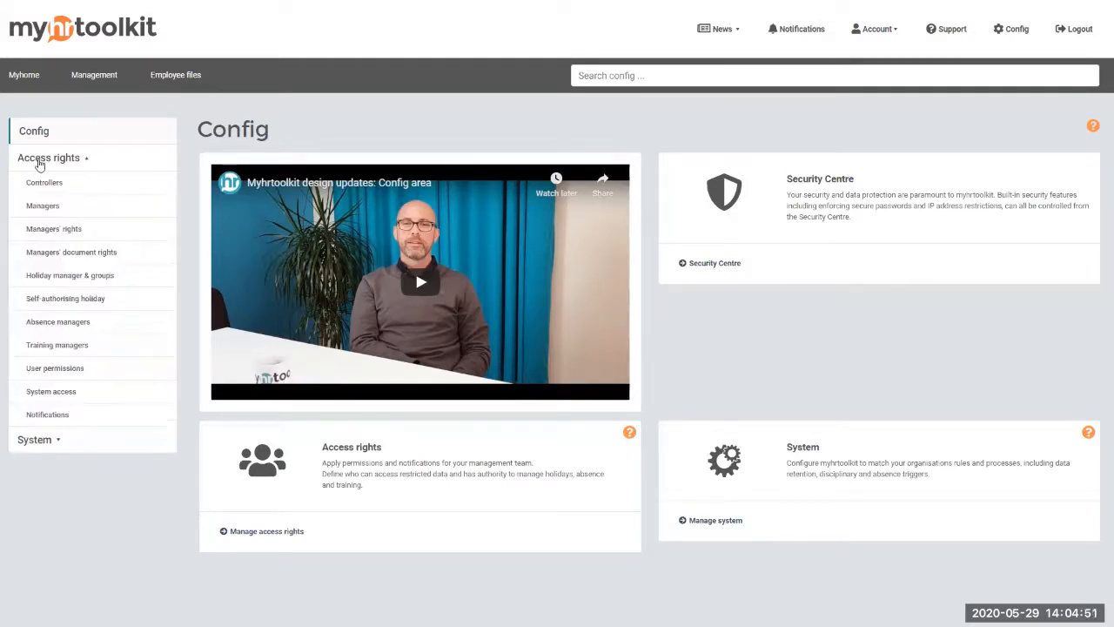
left_click(40, 377)
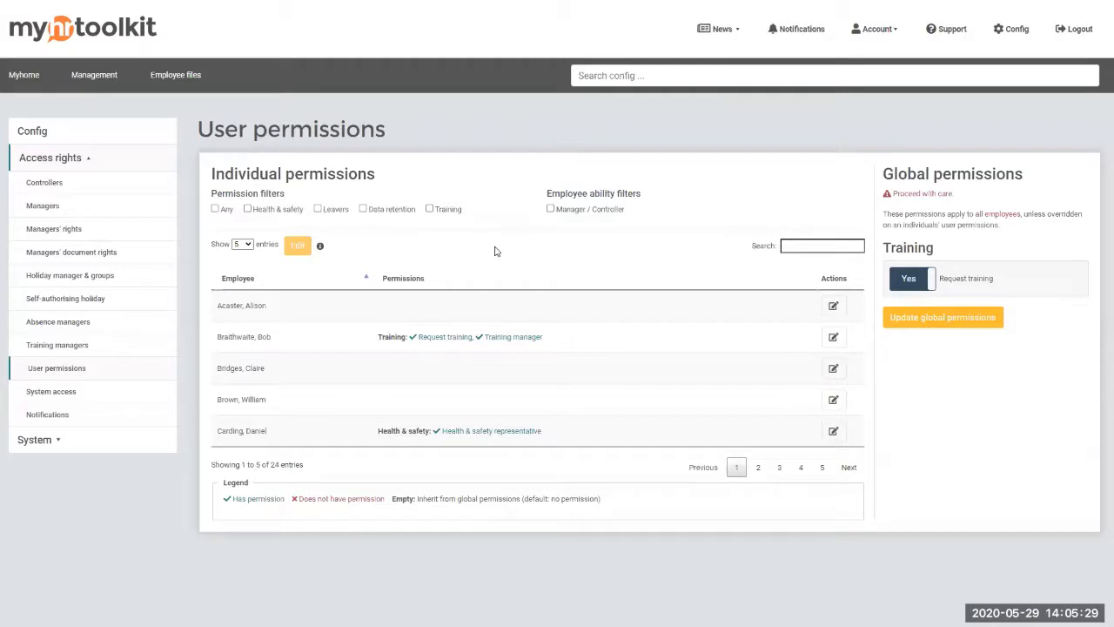
left_click(550, 210)
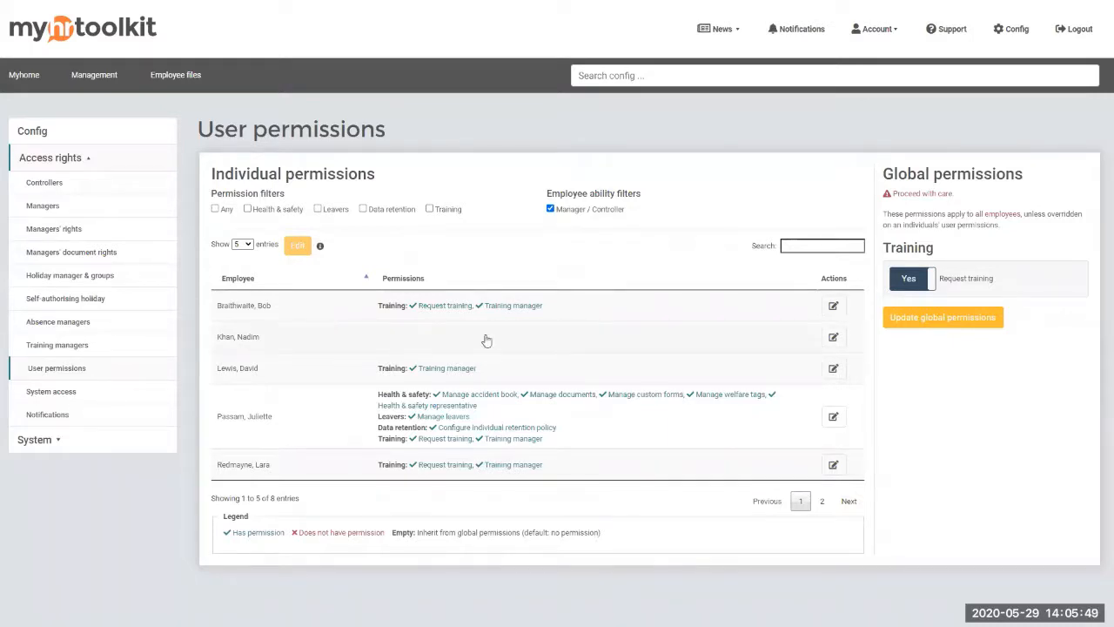
left_click(834, 338)
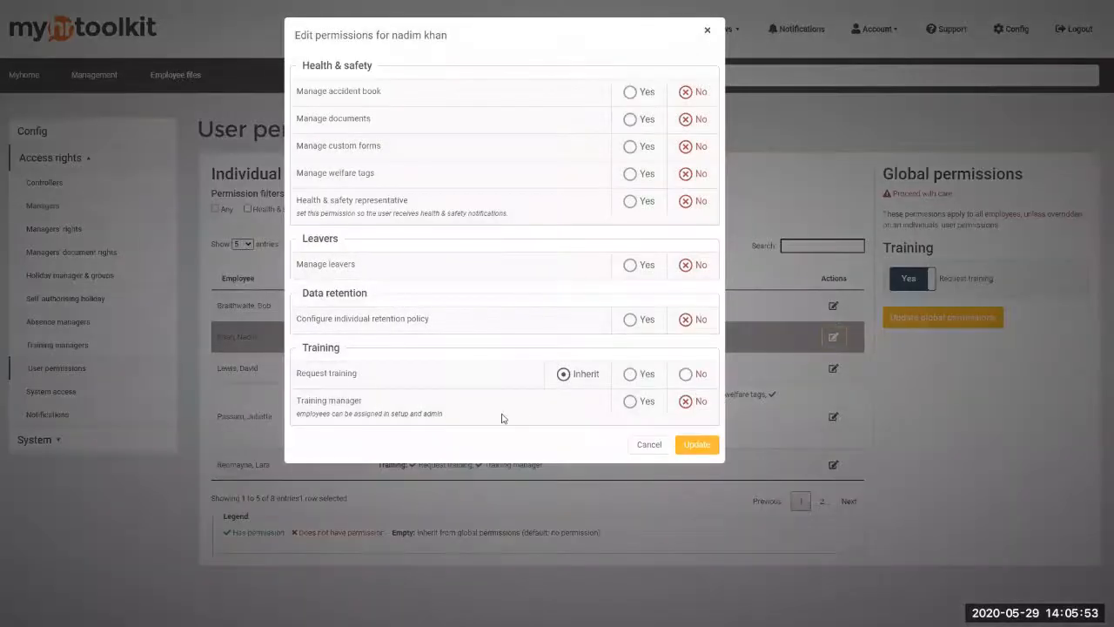
left_click(630, 402)
left_click(696, 448)
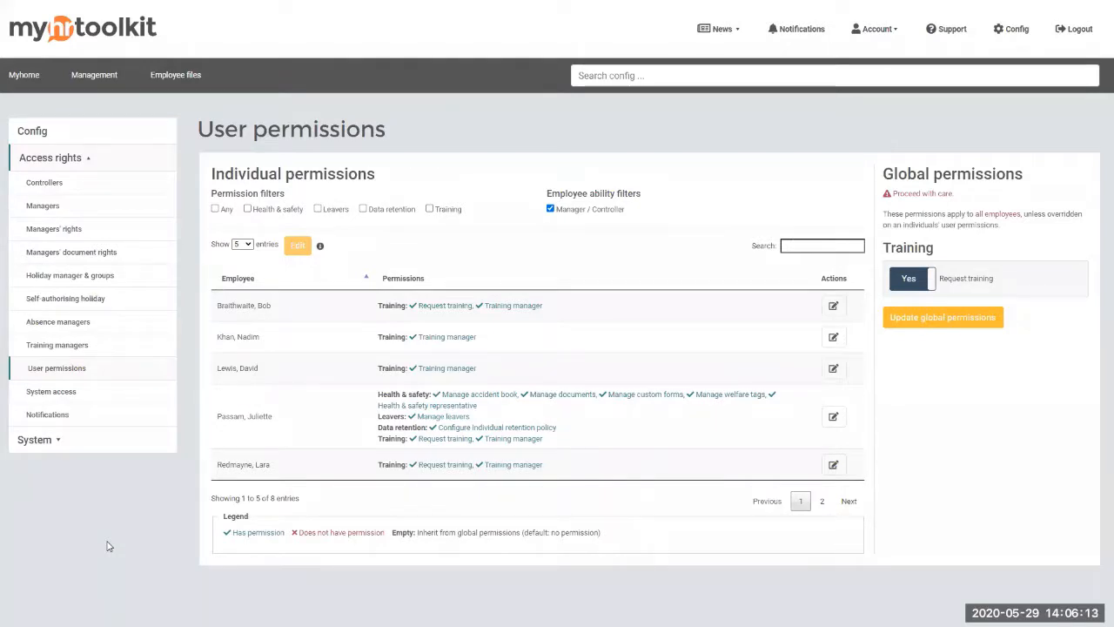
Assign the Customer Service department to the South Shore Office training manager as the employees managed for training
left_click(53, 349)
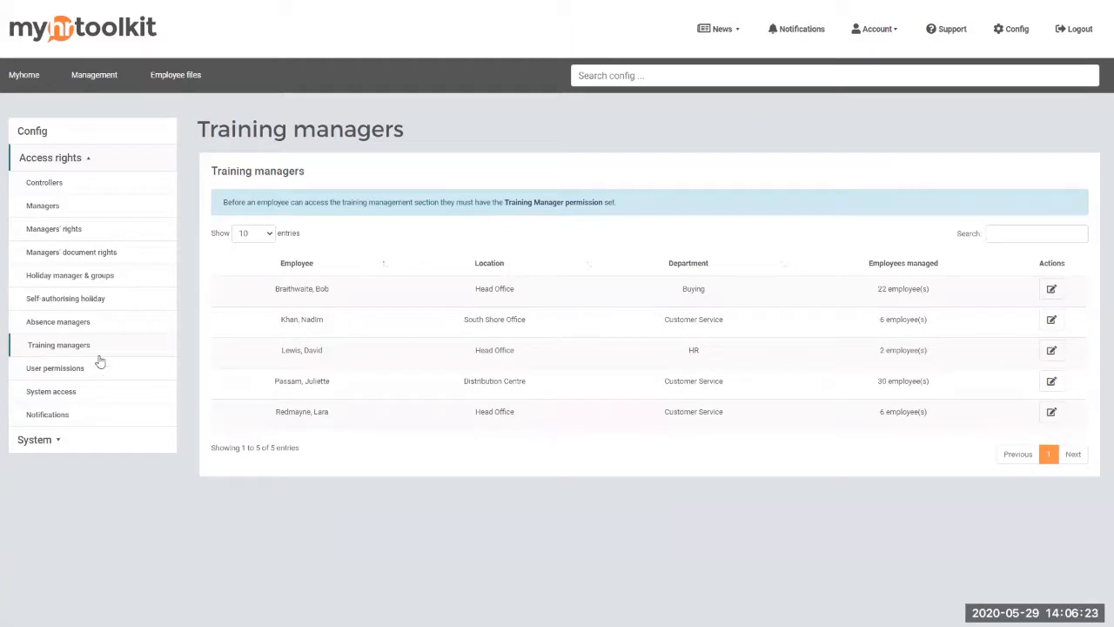
left_click(1051, 322)
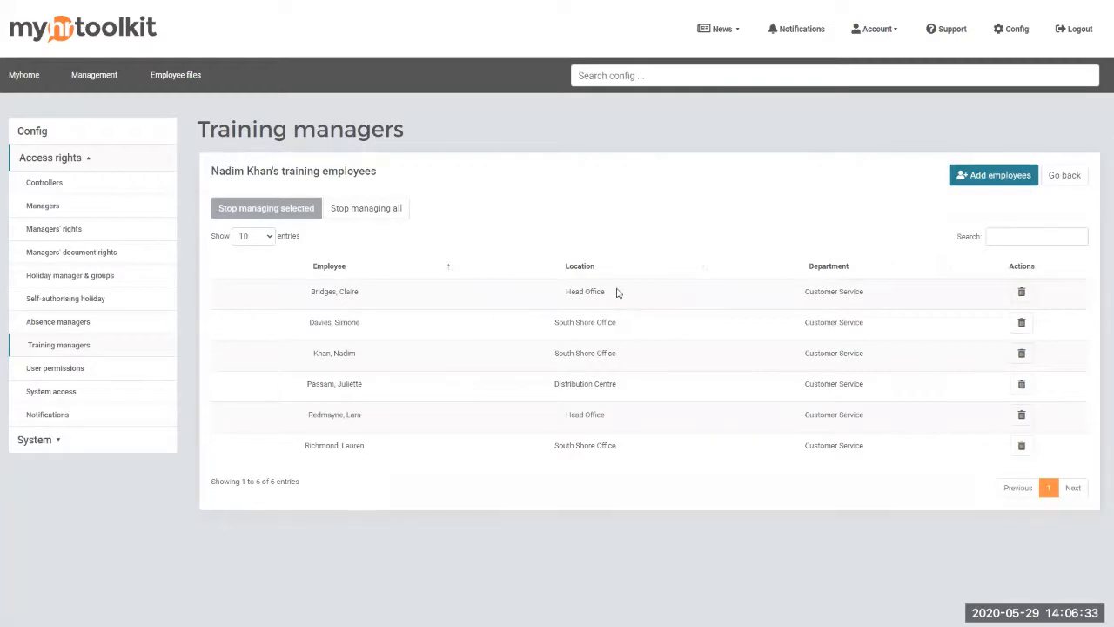
left_click(991, 177)
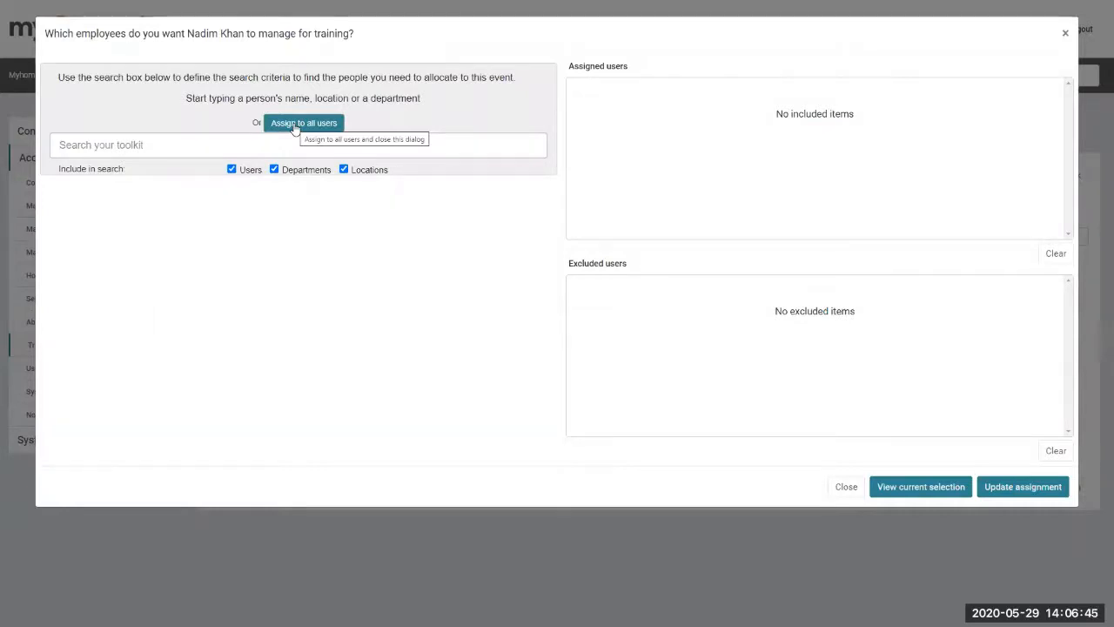
left_click(87, 146)
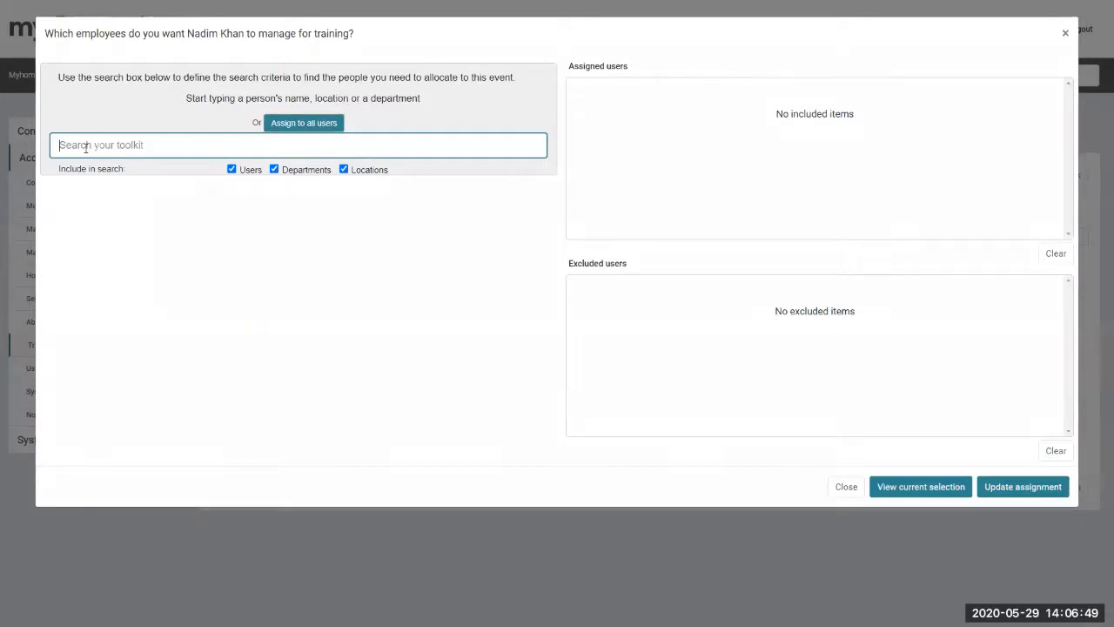
type("cust")
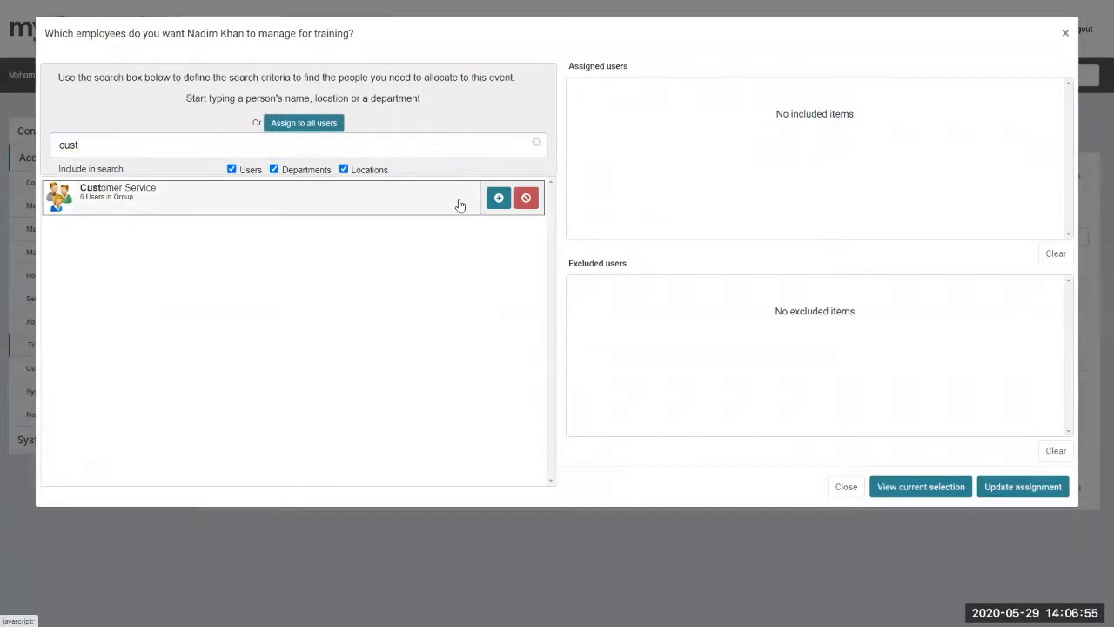
left_click(496, 200)
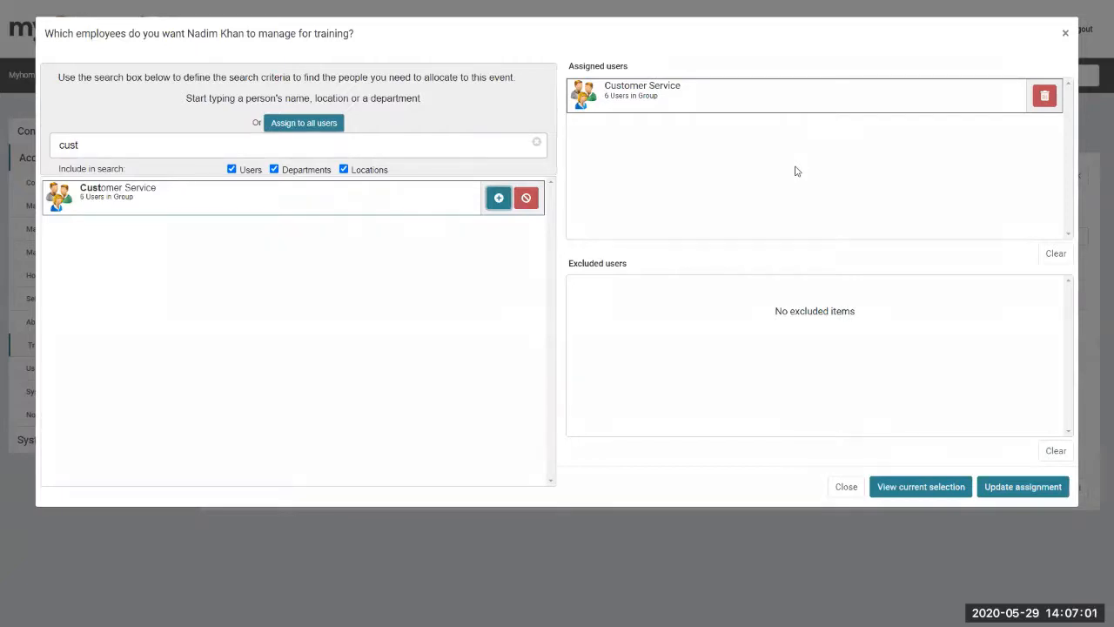
left_click(1024, 489)
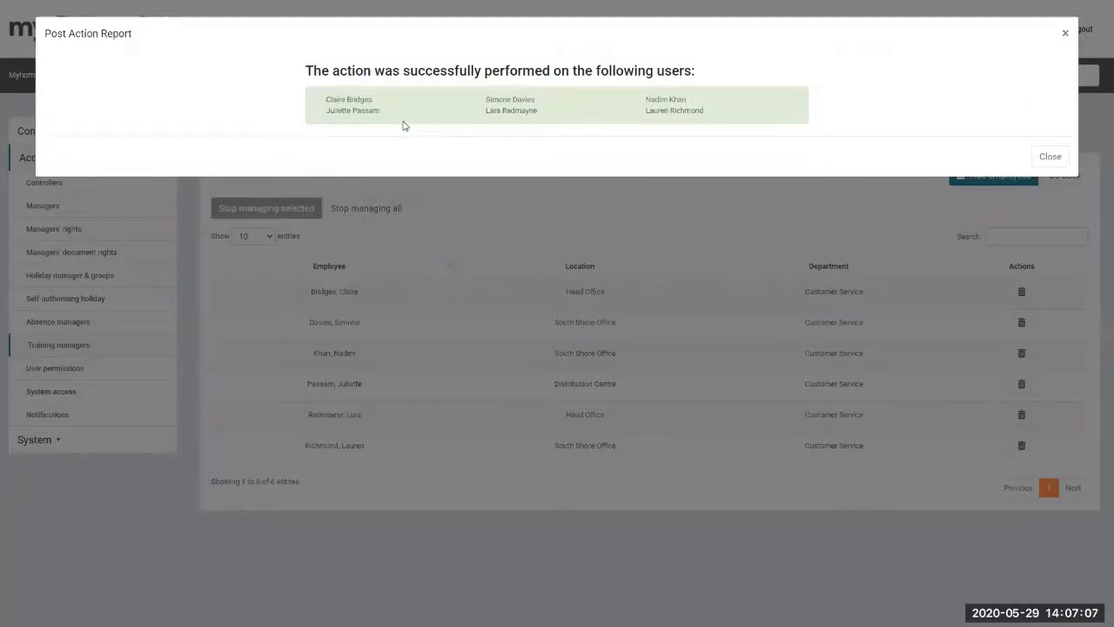
left_click(1054, 160)
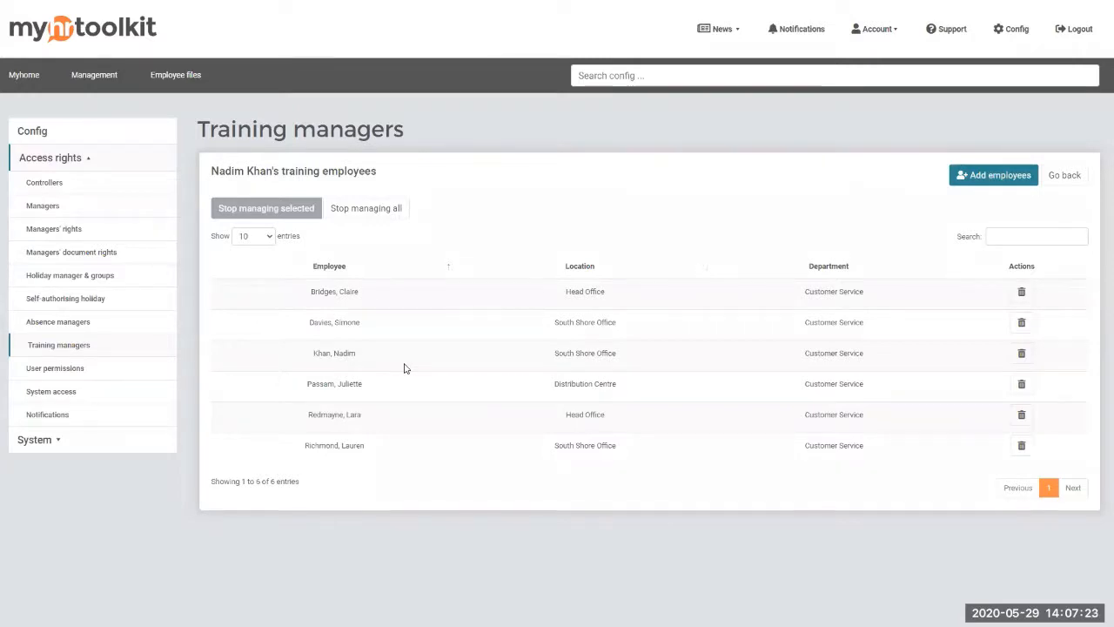
Open the settings of the Training management area and review the training providers, including the Internal entry
left_click(91, 77)
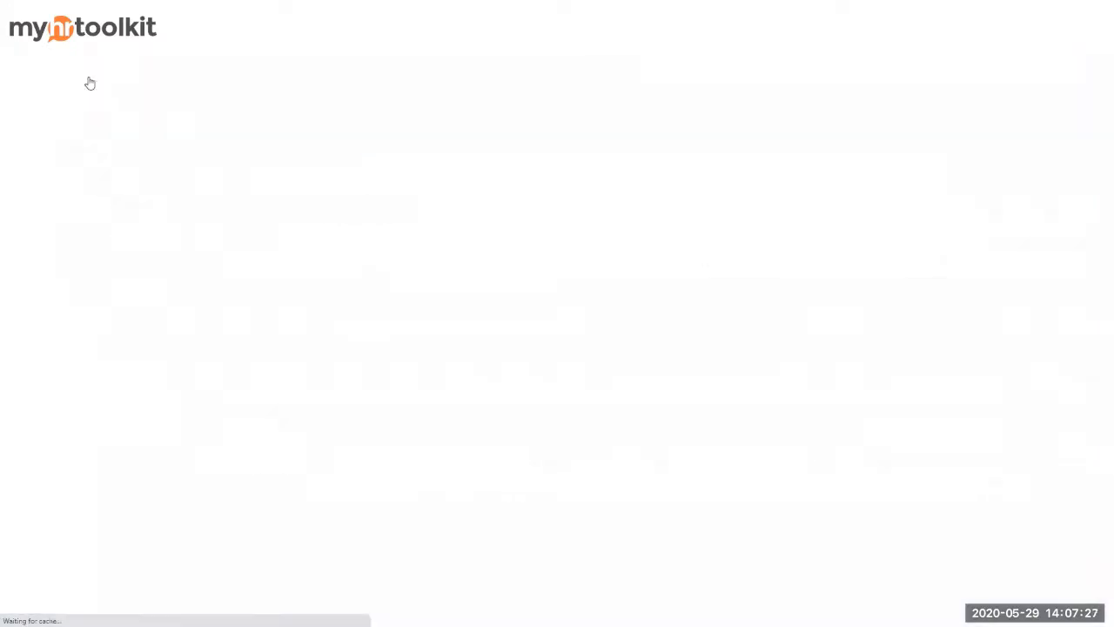
left_click(463, 148)
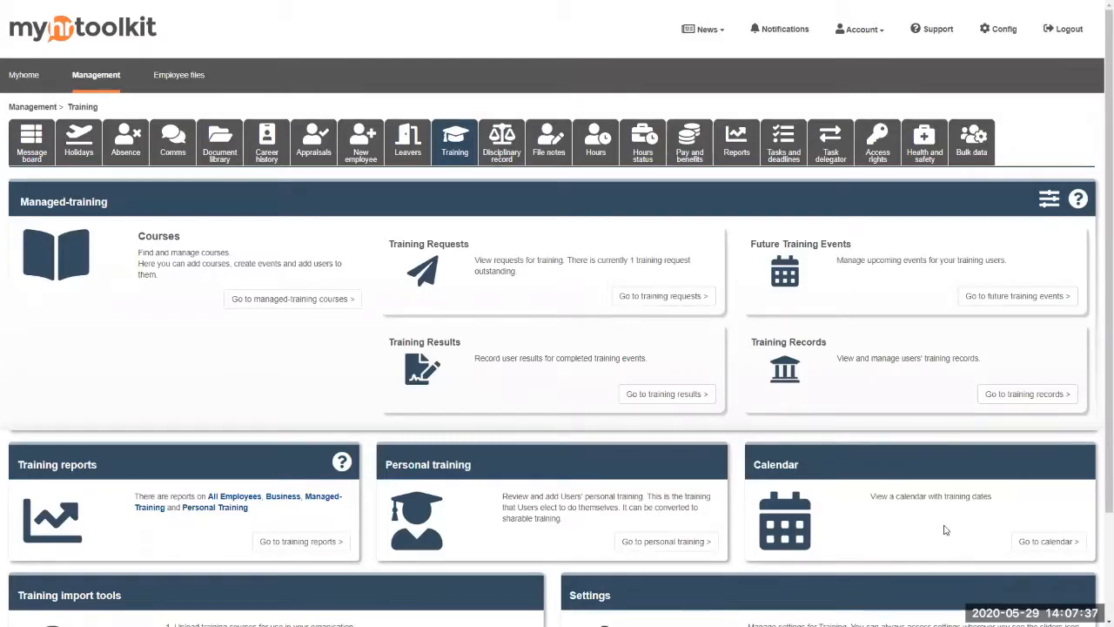
scroll(946, 528, "down", 3)
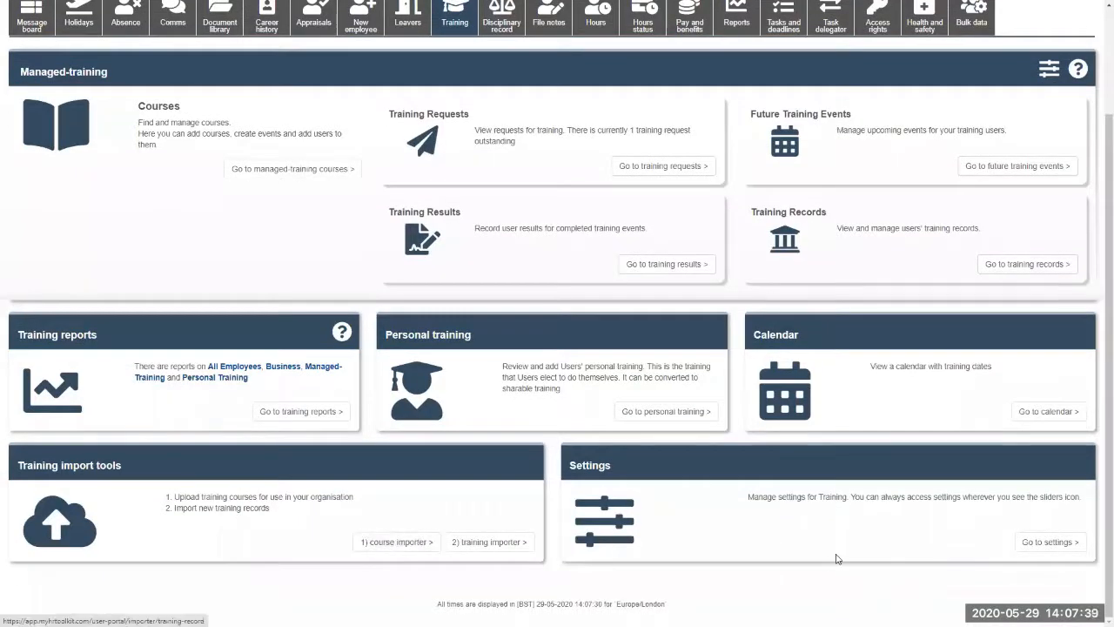
left_click(1051, 543)
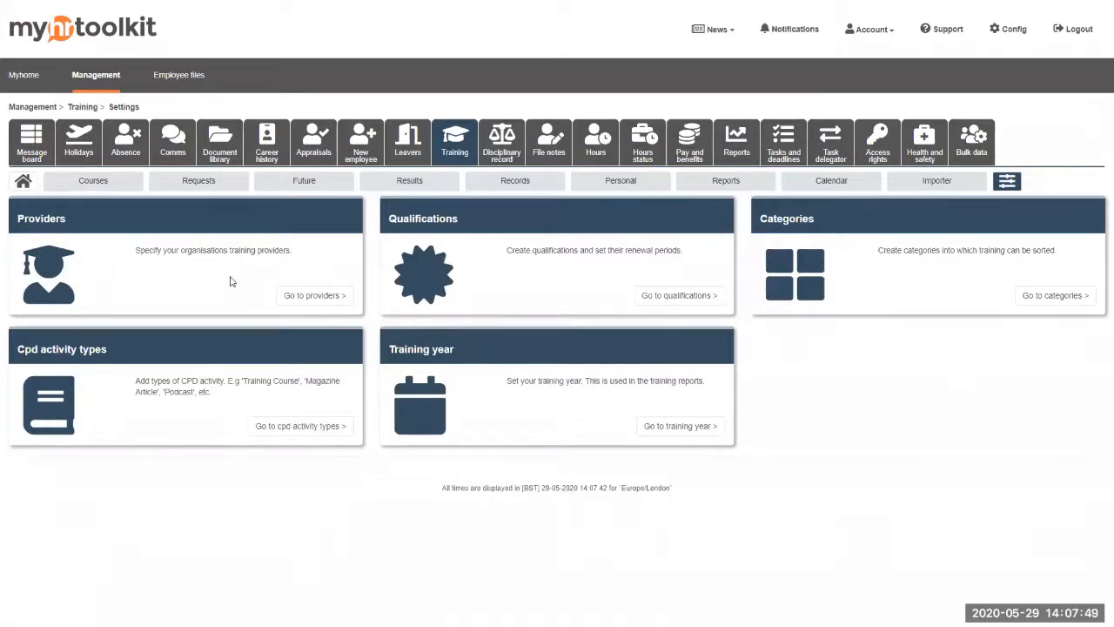
left_click(305, 297)
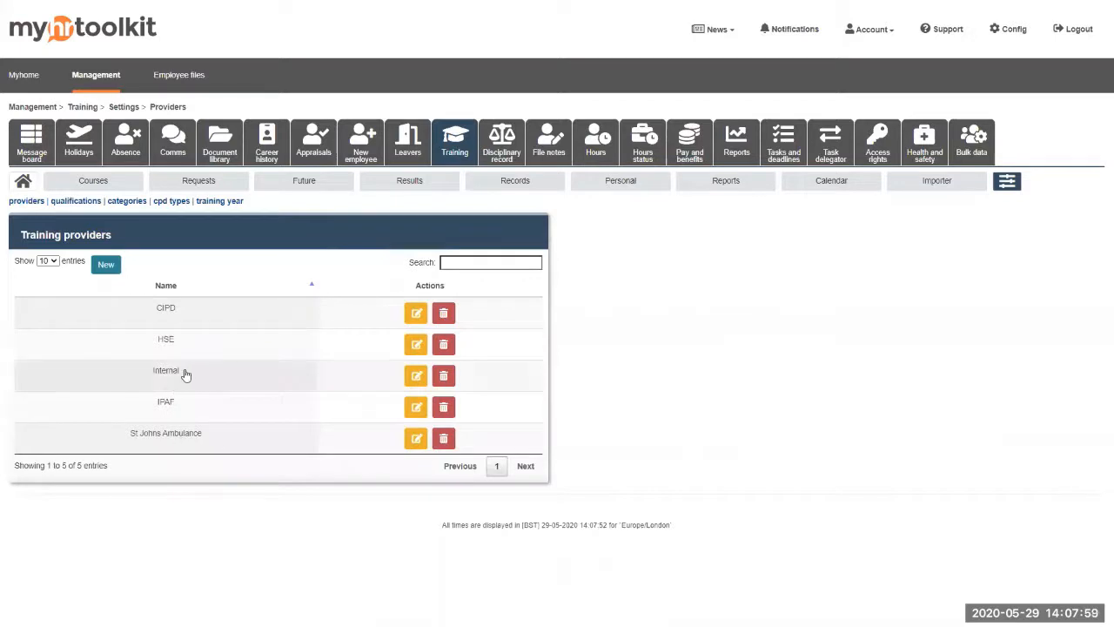
left_click_drag(181, 375, 149, 376)
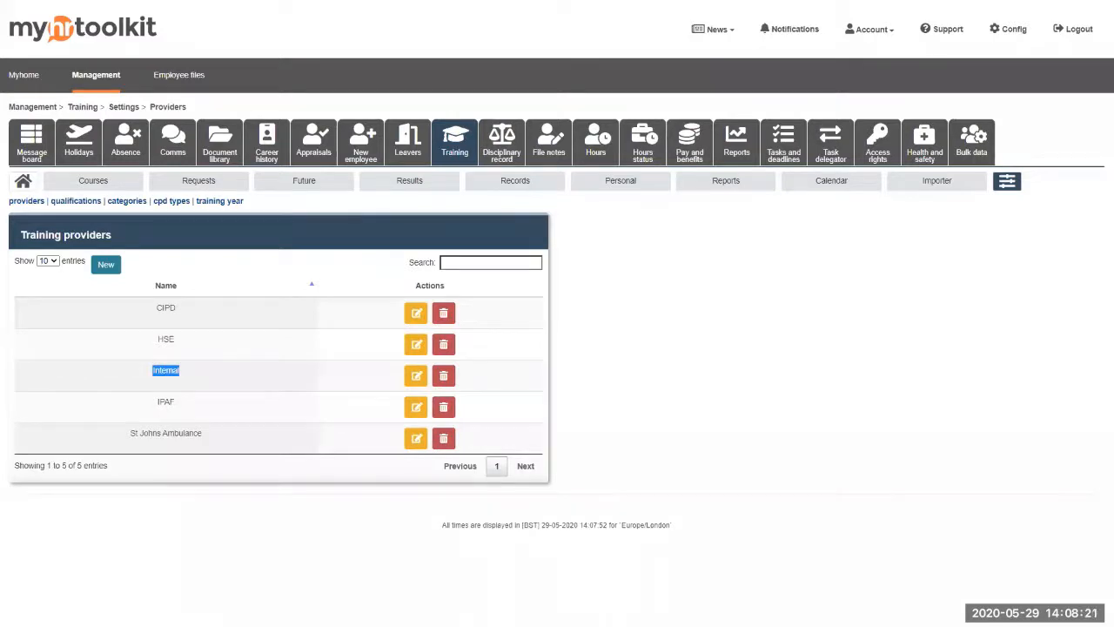
Review the training qualifications and their renewal frequencies, focusing on First Aid at Work
left_click(76, 202)
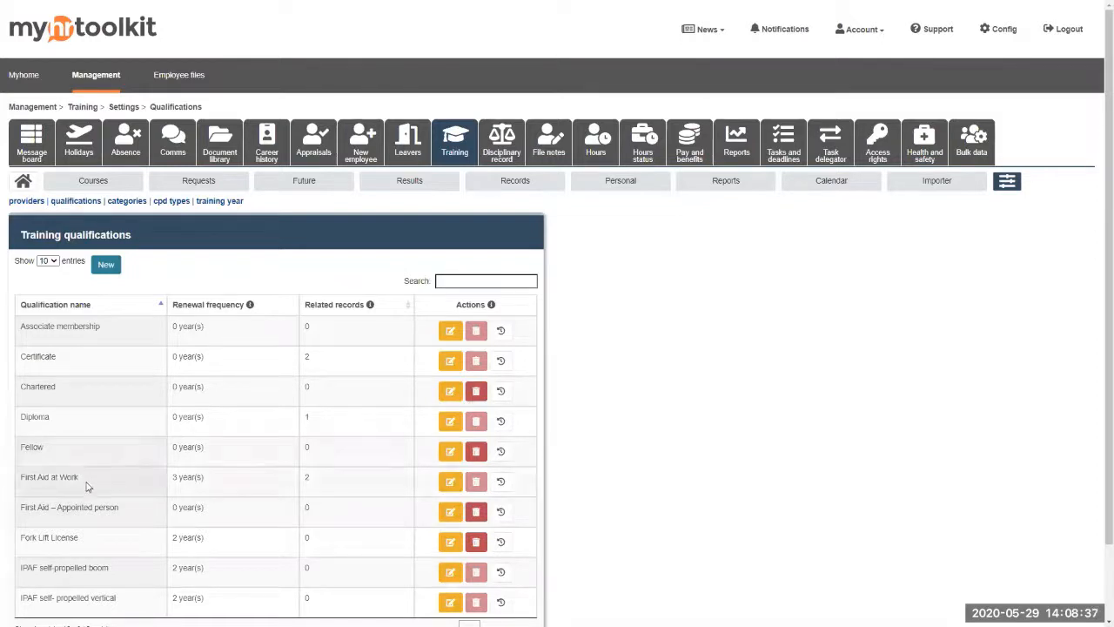
left_click_drag(79, 483, 21, 483)
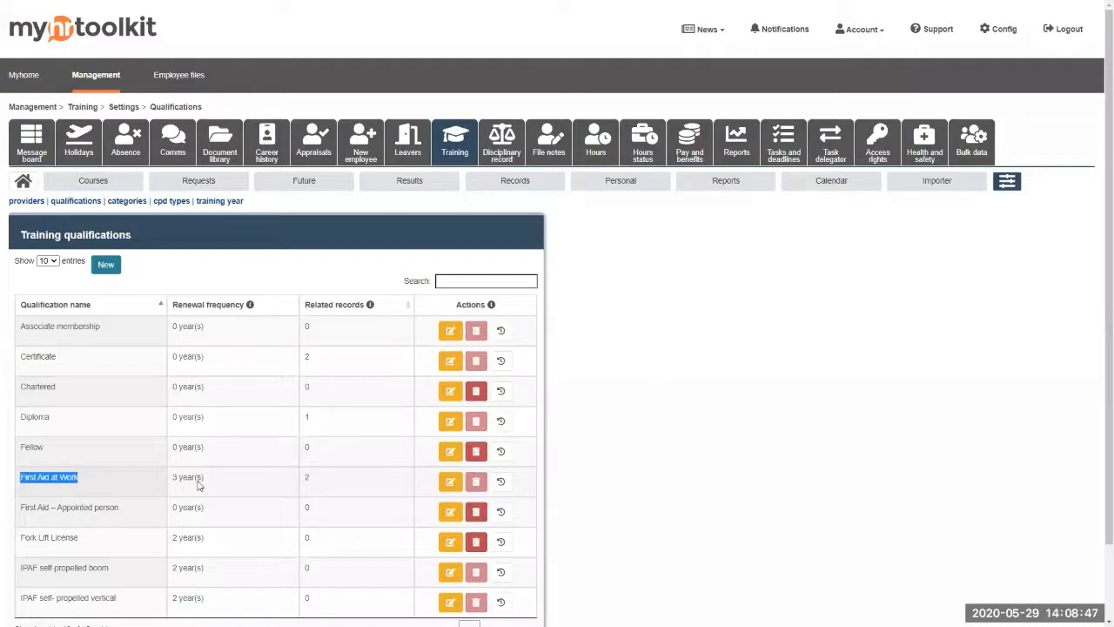
scroll(198, 486, "down", 1)
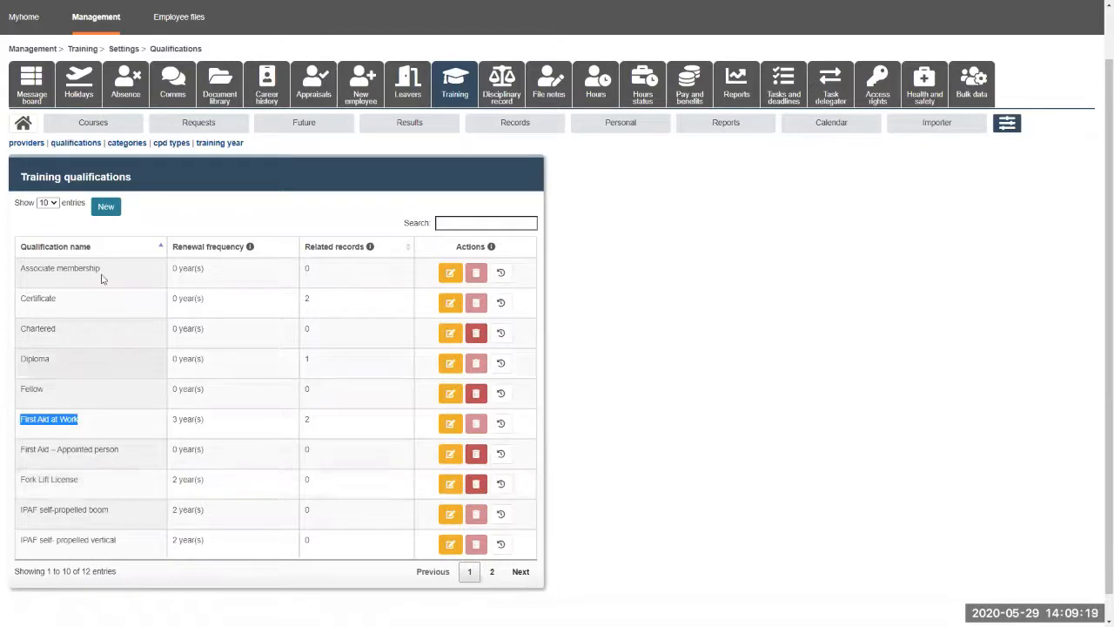
Review the remaining training settings: categories, CPD activity types and the training year dates
left_click(125, 144)
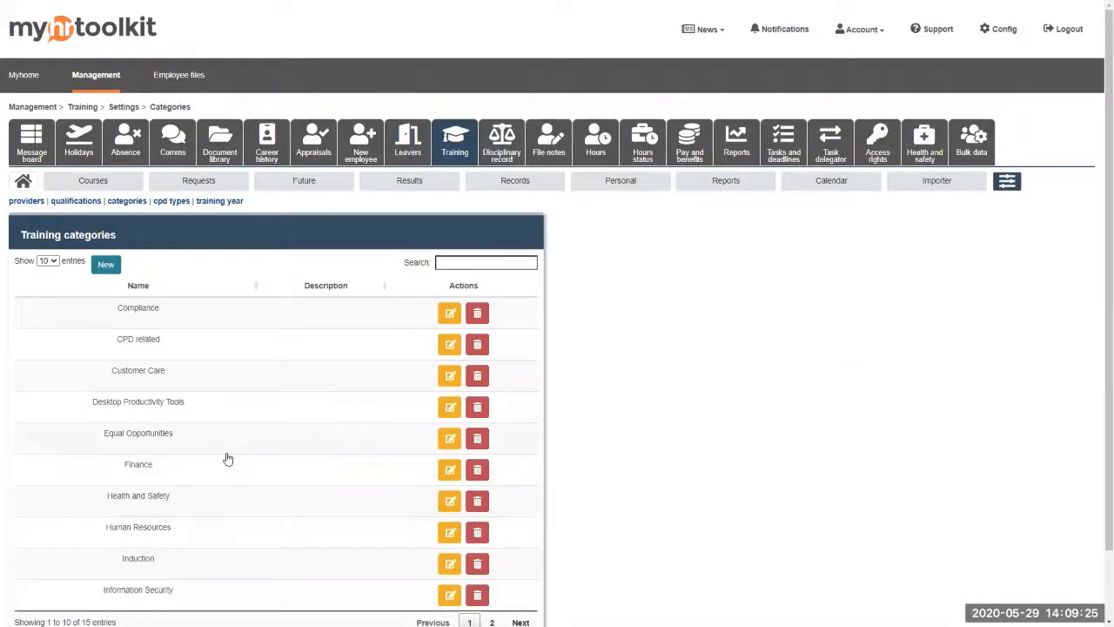
scroll(227, 459, "down", 2)
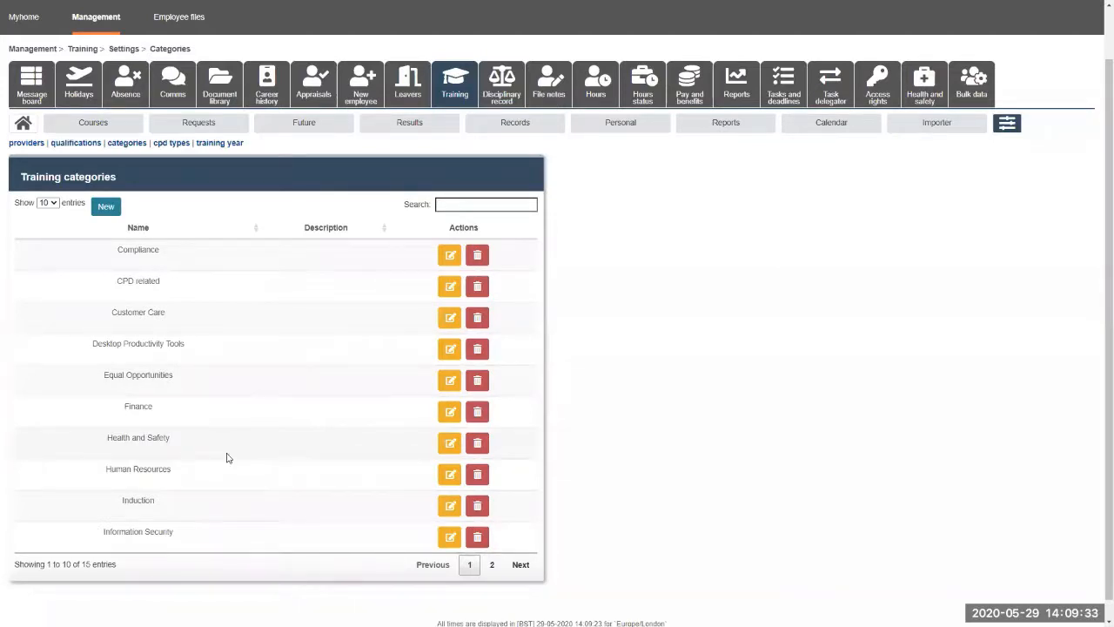
left_click(163, 145)
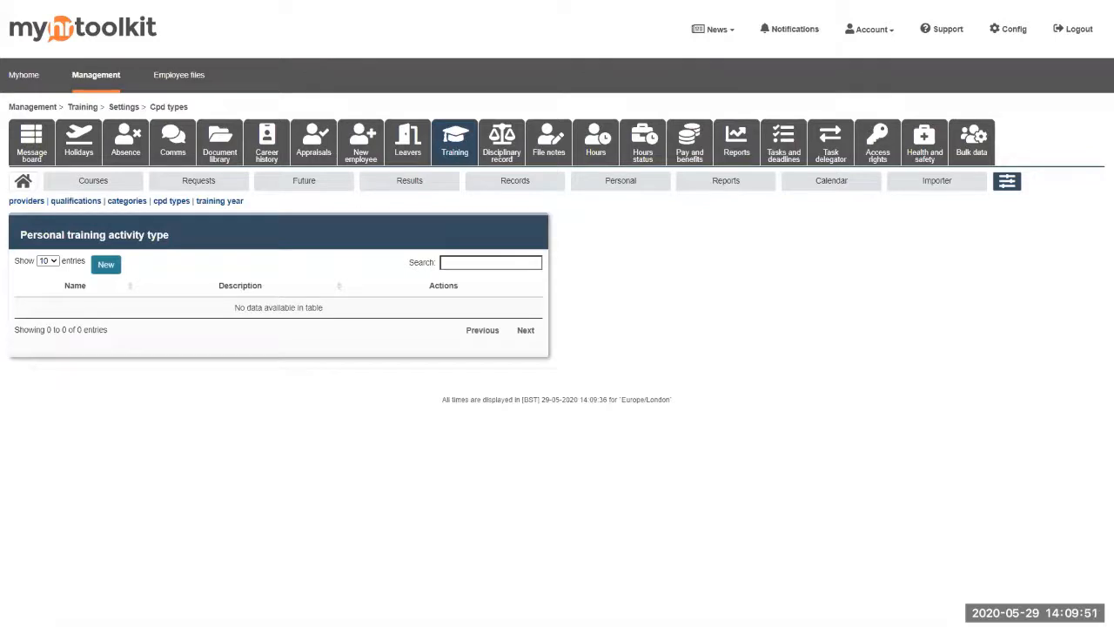
left_click(222, 202)
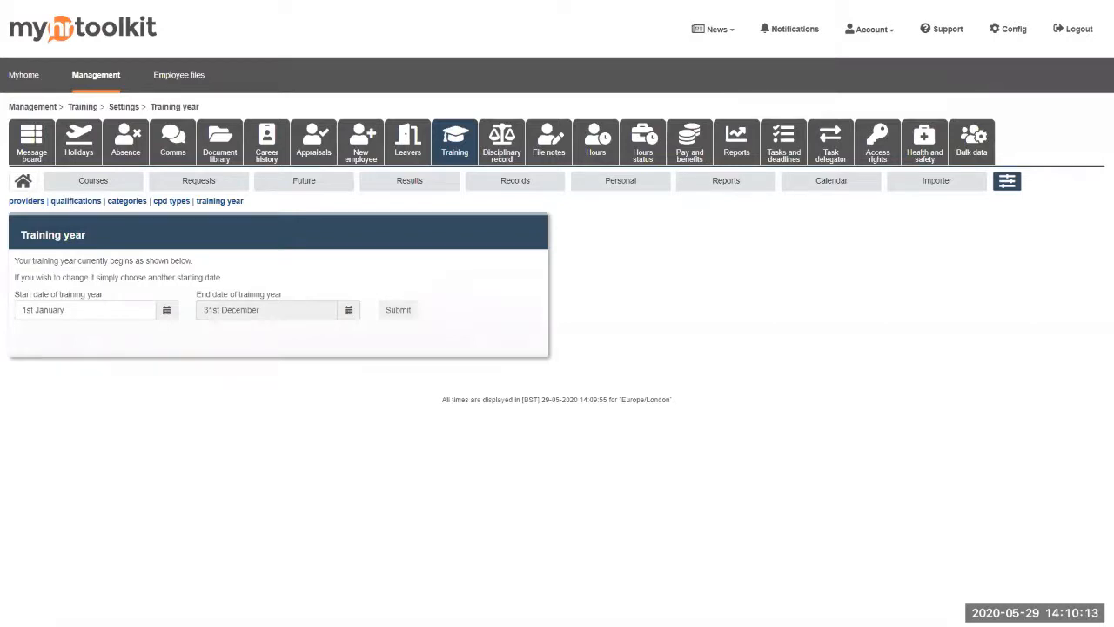
Review the managed-training courses list and examine the fields of the blank form for adding a course, without saving one
left_click(37, 184)
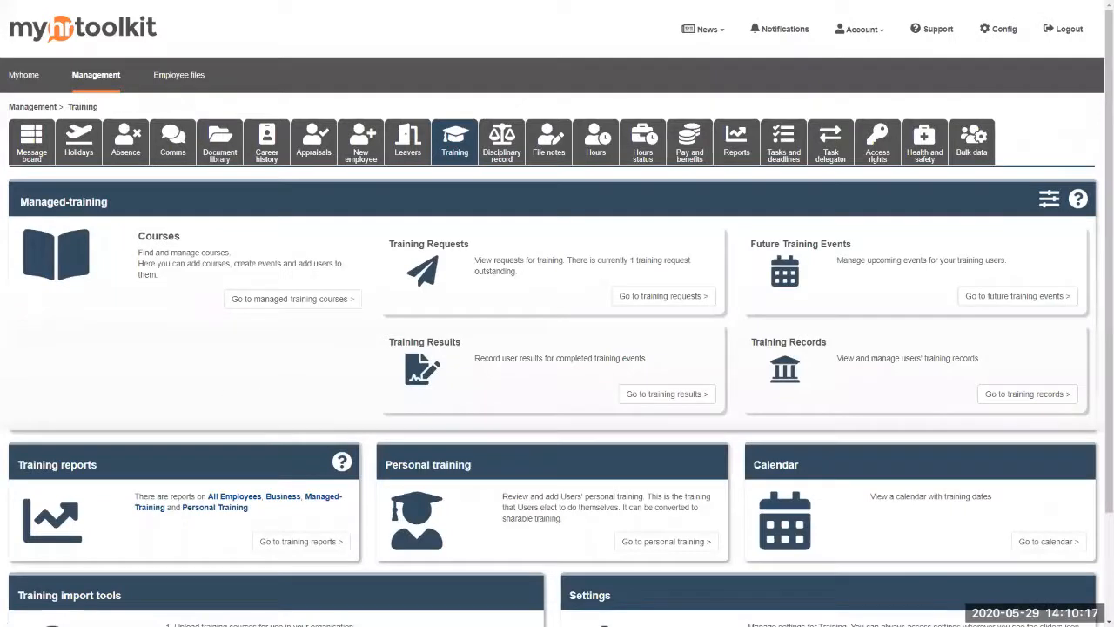
left_click(283, 299)
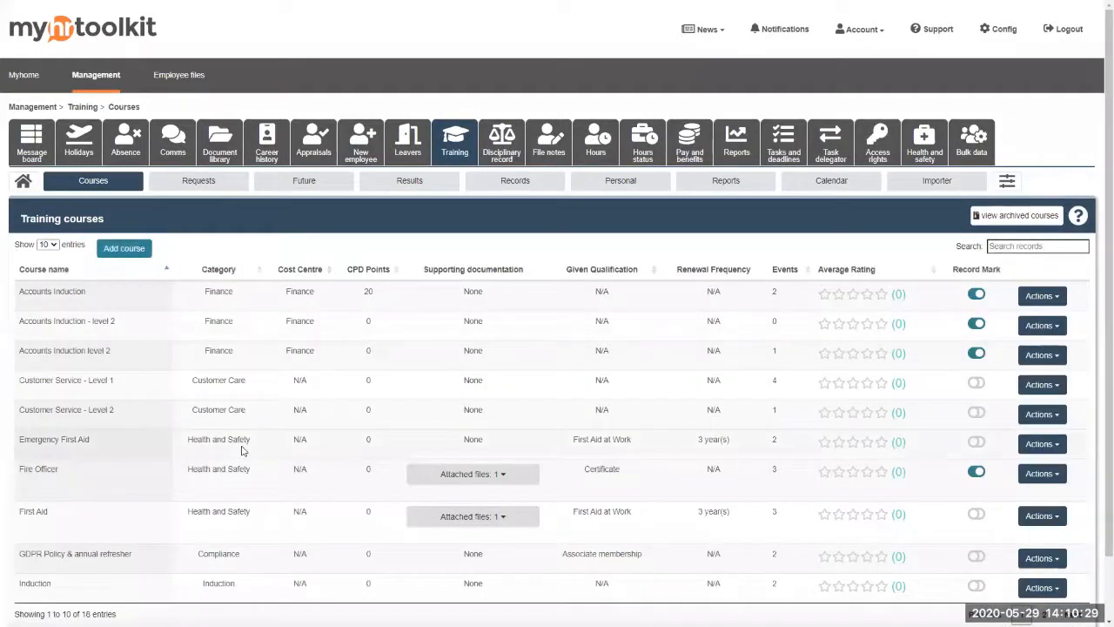
scroll(243, 450, "down", 1)
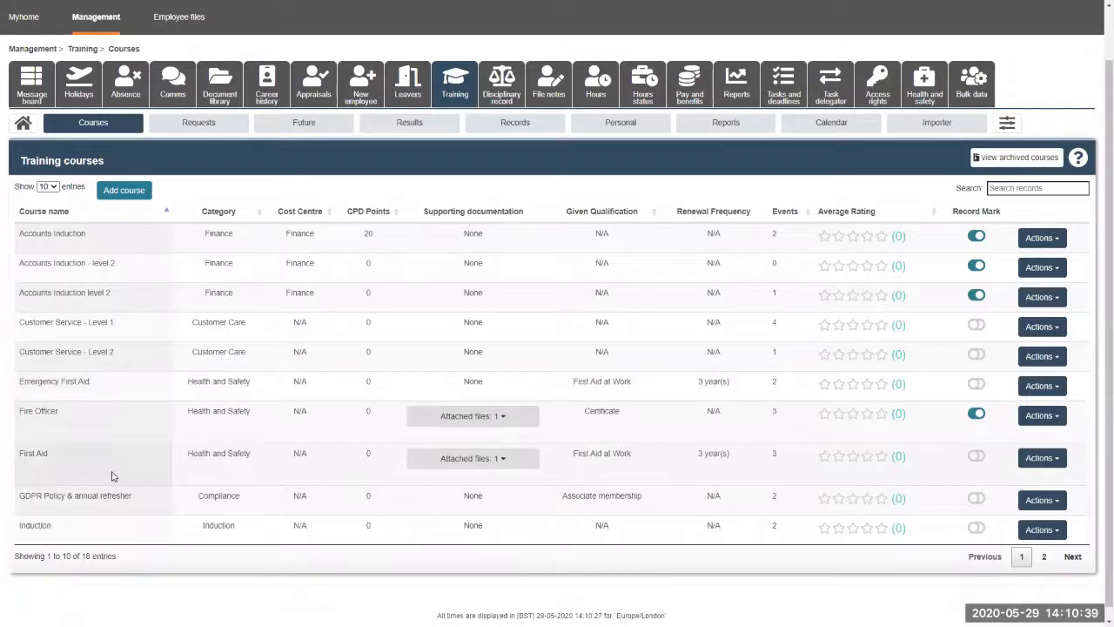
left_click(123, 191)
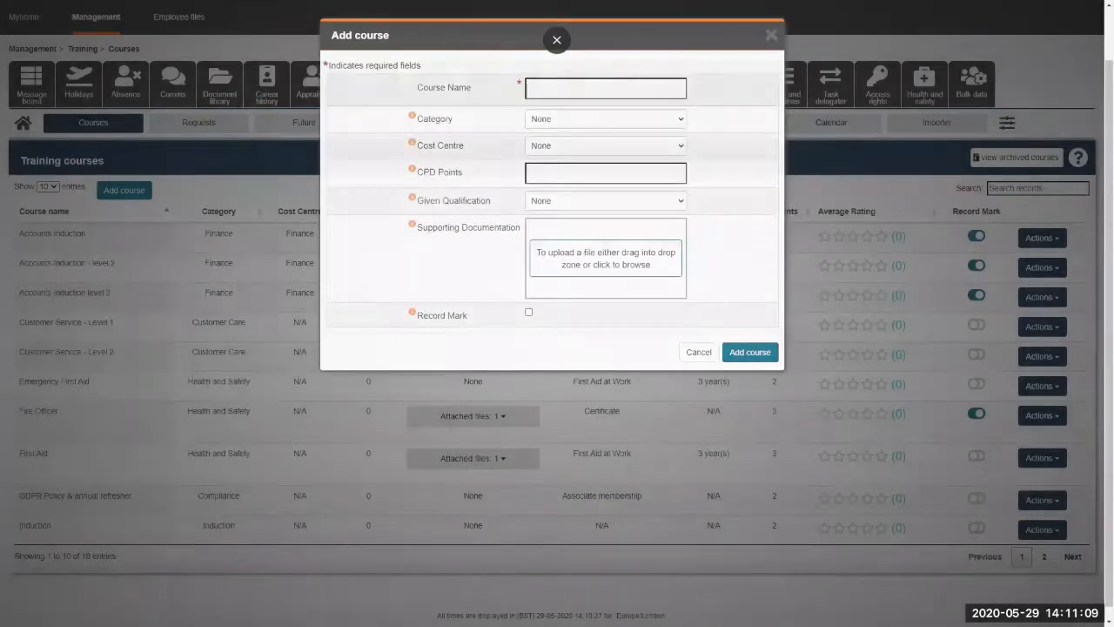
left_click(772, 34)
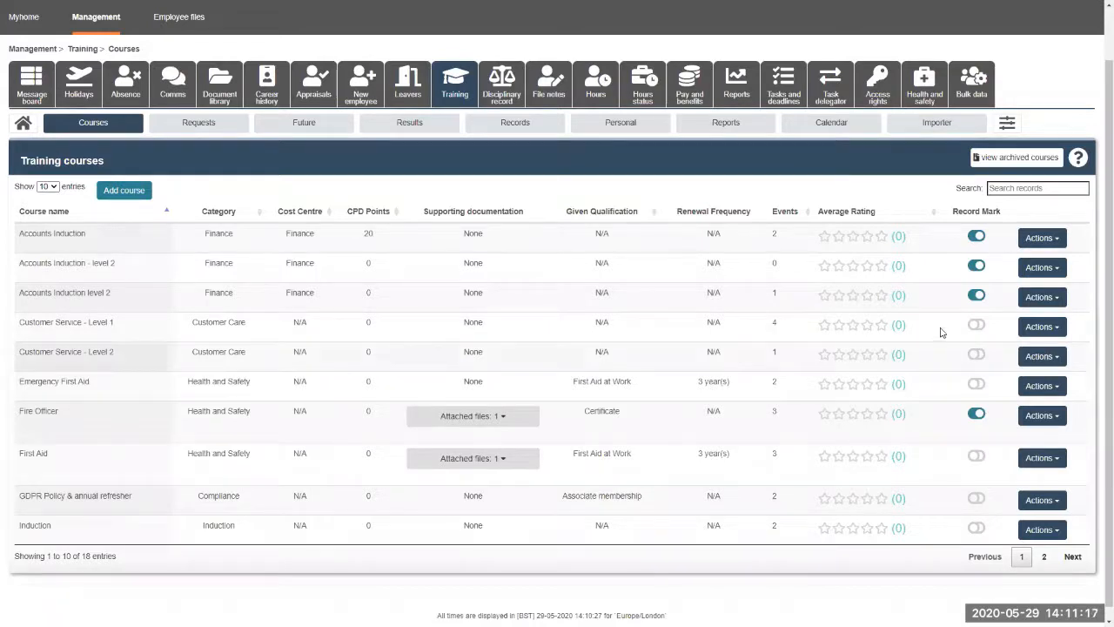
Start a new event for the Accounts Induction course with HSE as the training provider
left_click(1036, 243)
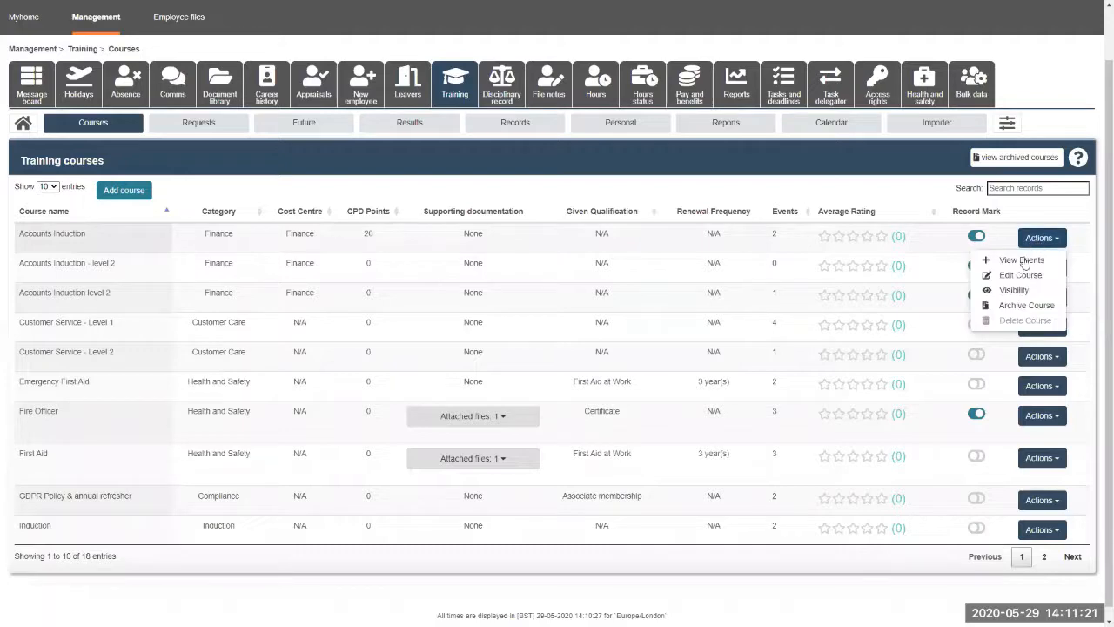
left_click(1018, 263)
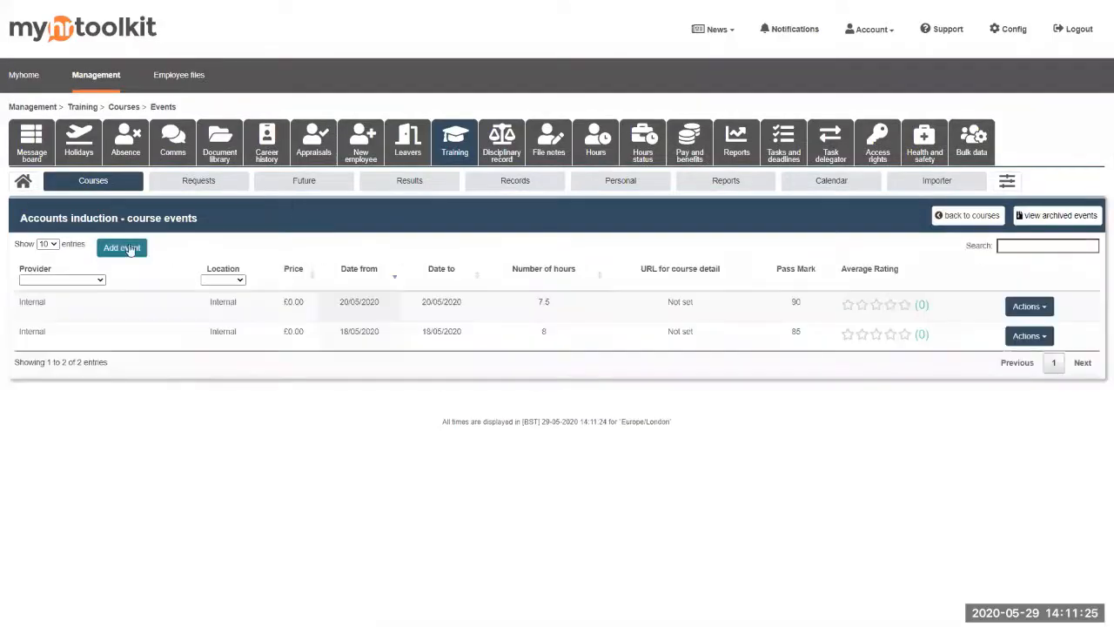
left_click(129, 249)
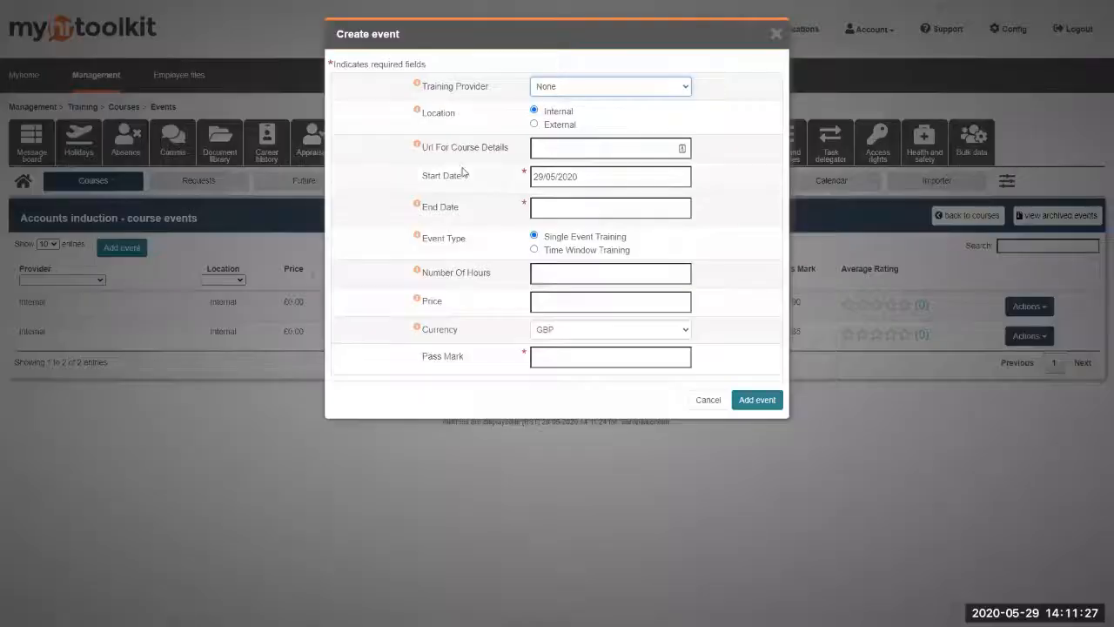
left_click(575, 91)
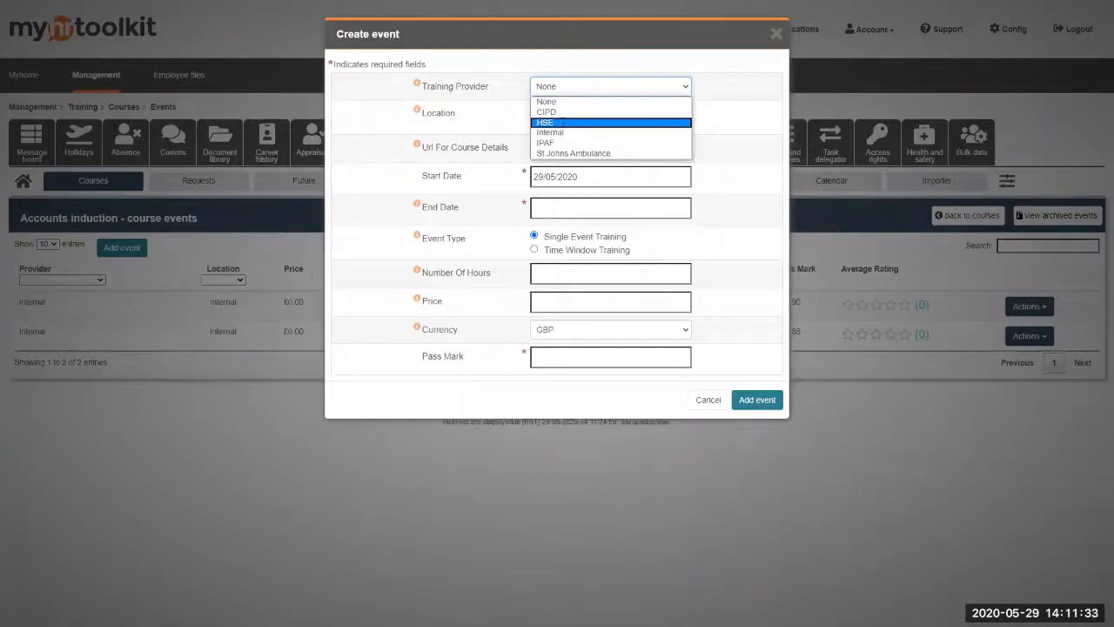
left_click(563, 122)
Set both the start date and the end date of the event to 17/06/2020
left_click(602, 179)
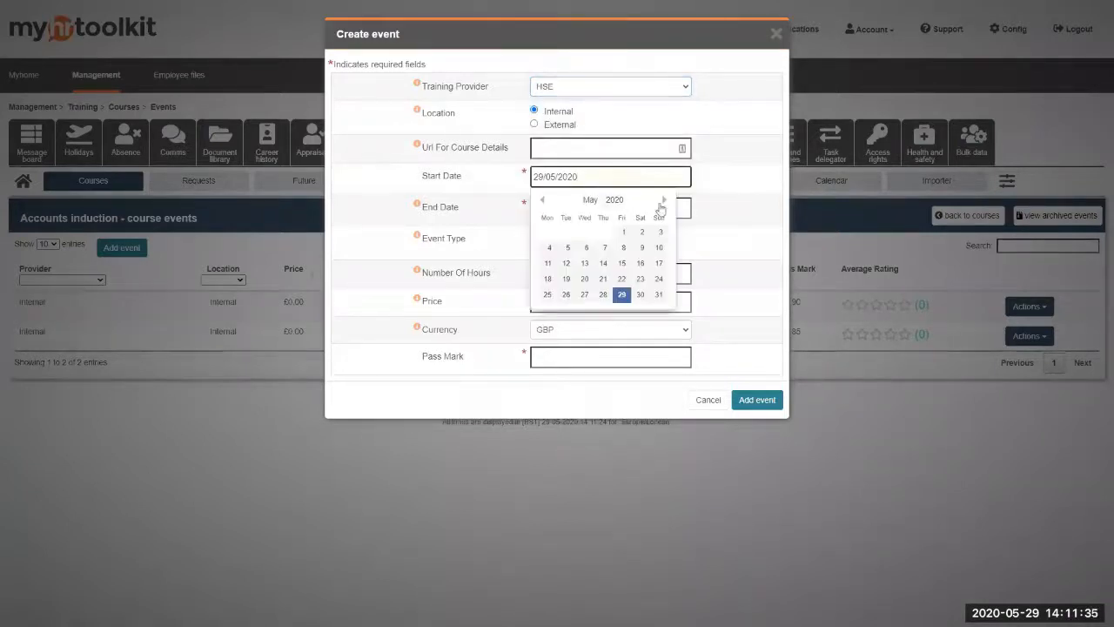
left_click(663, 201)
left_click(586, 263)
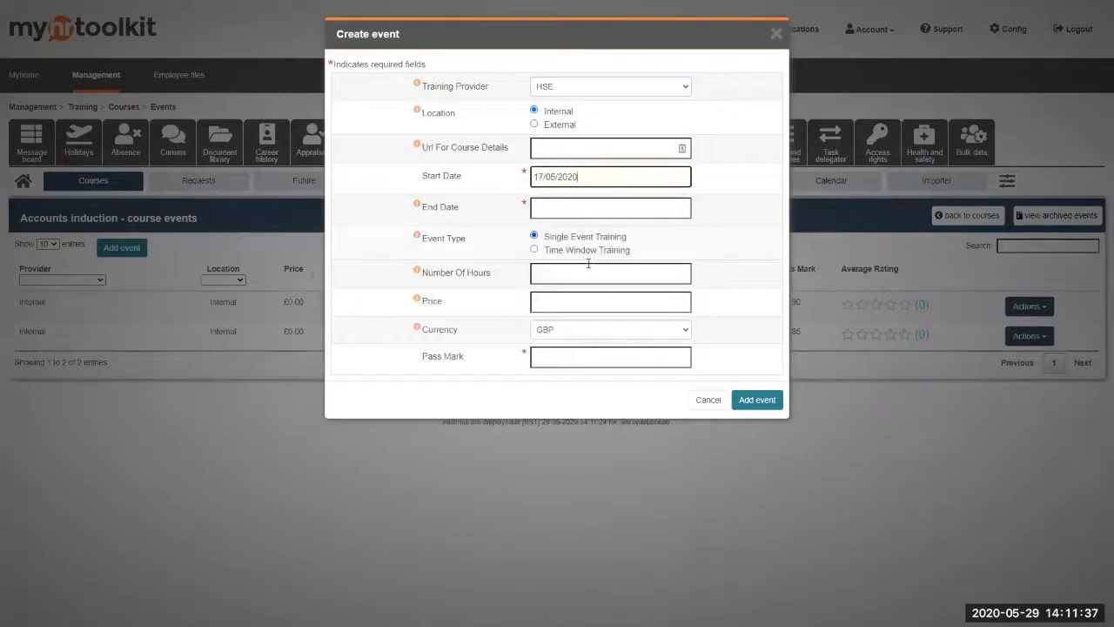
left_click(581, 209)
left_click(664, 232)
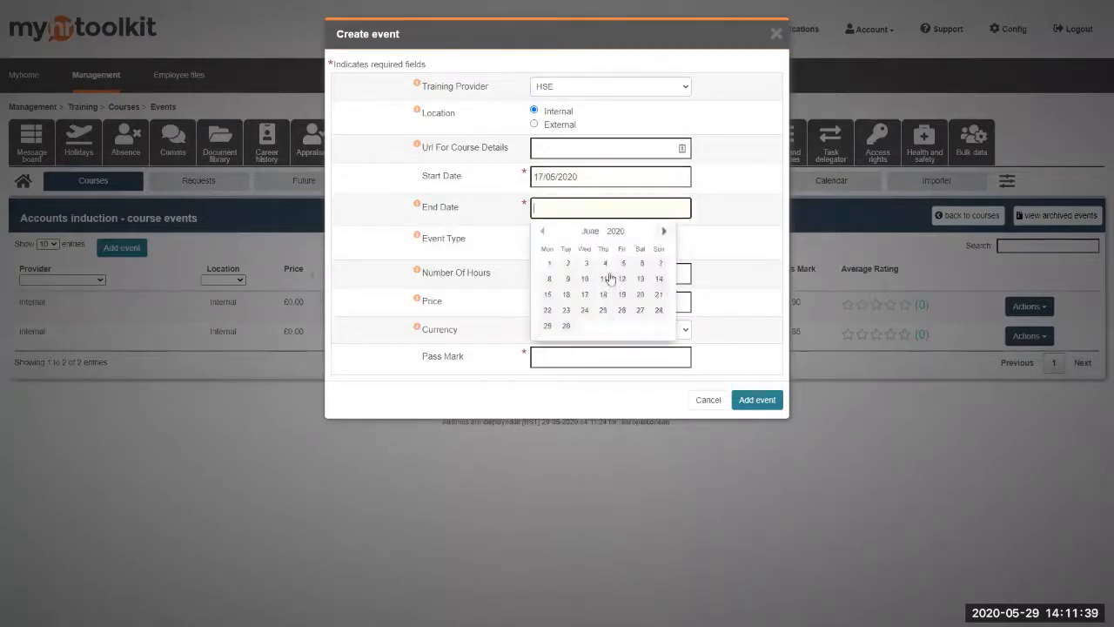
left_click(585, 294)
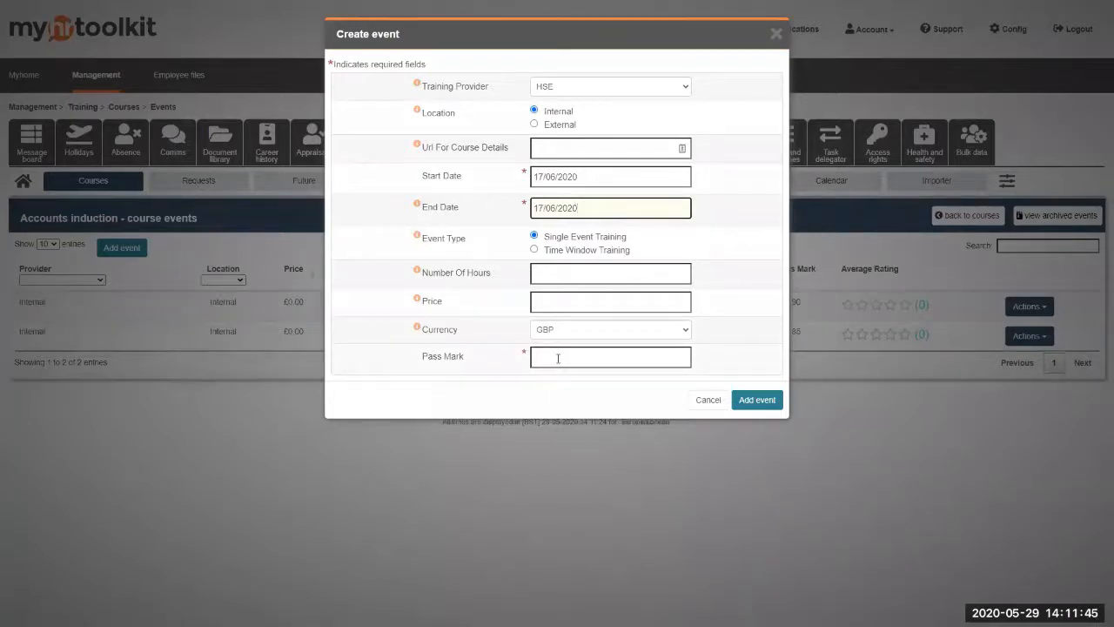
Give the event a pass mark of 85 and add it to the course
left_click(548, 356)
type("85")
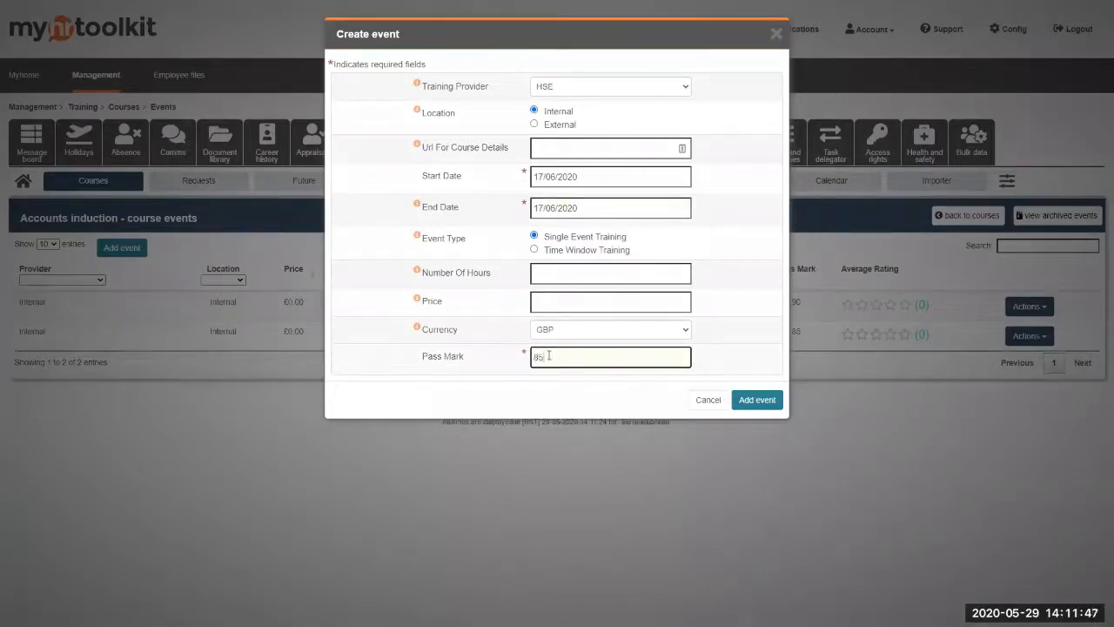
left_click(765, 409)
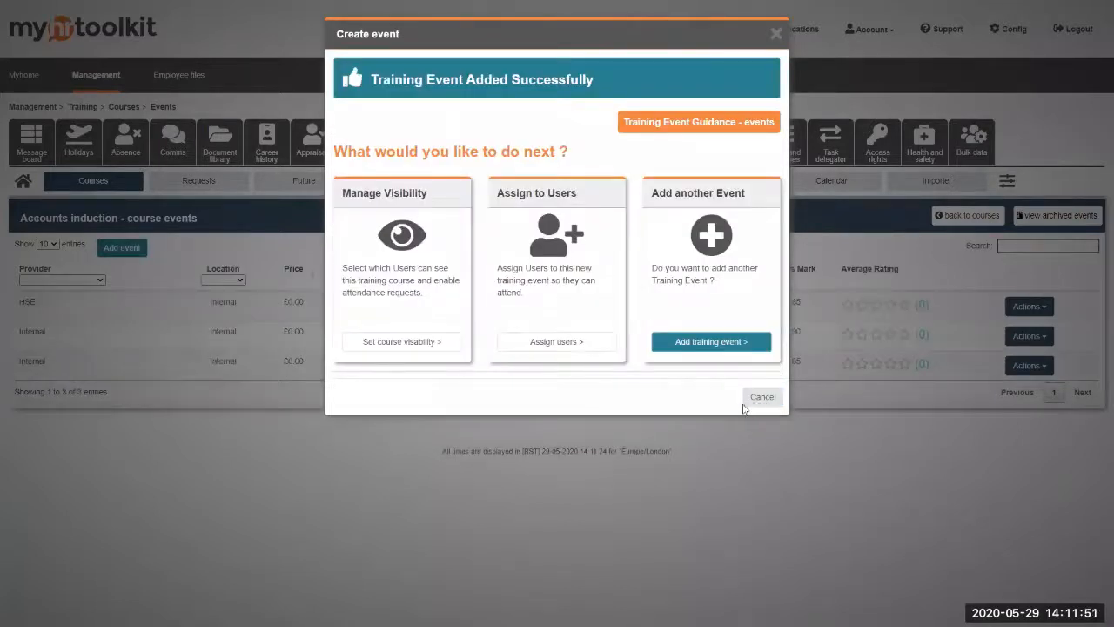
Examine the user assignment options for the new event and leave without assigning anyone
left_click(549, 342)
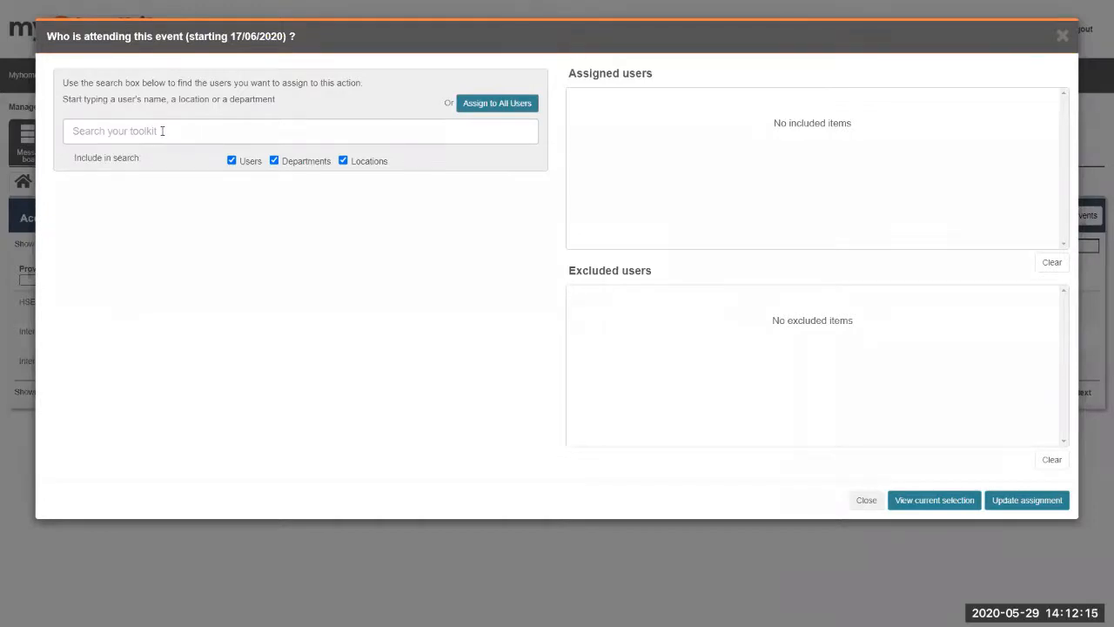
left_click(162, 130)
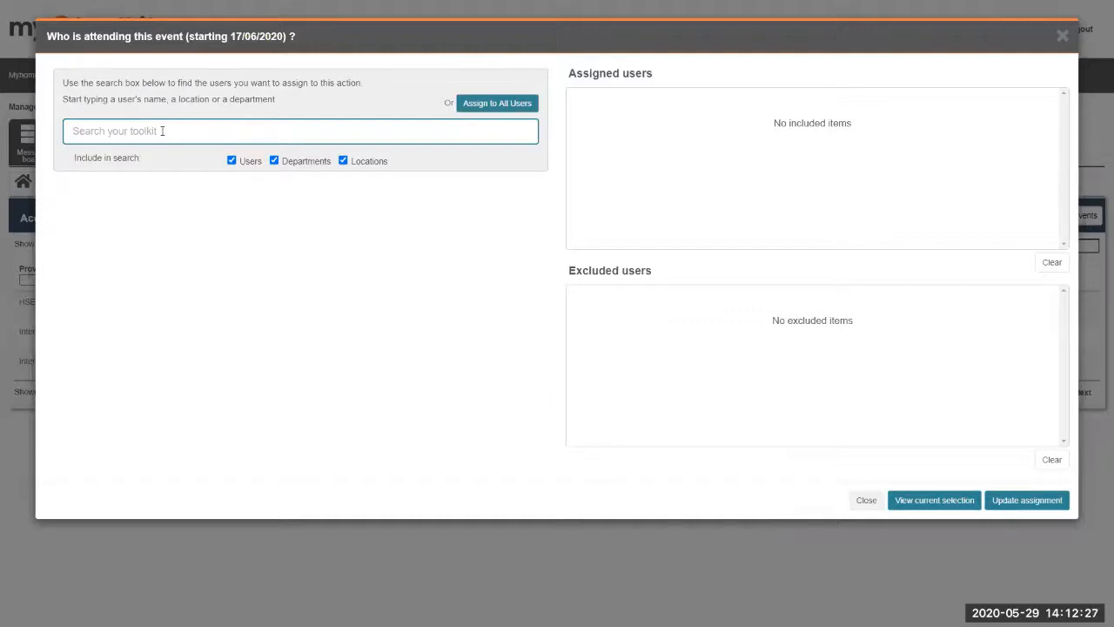
left_click(1064, 37)
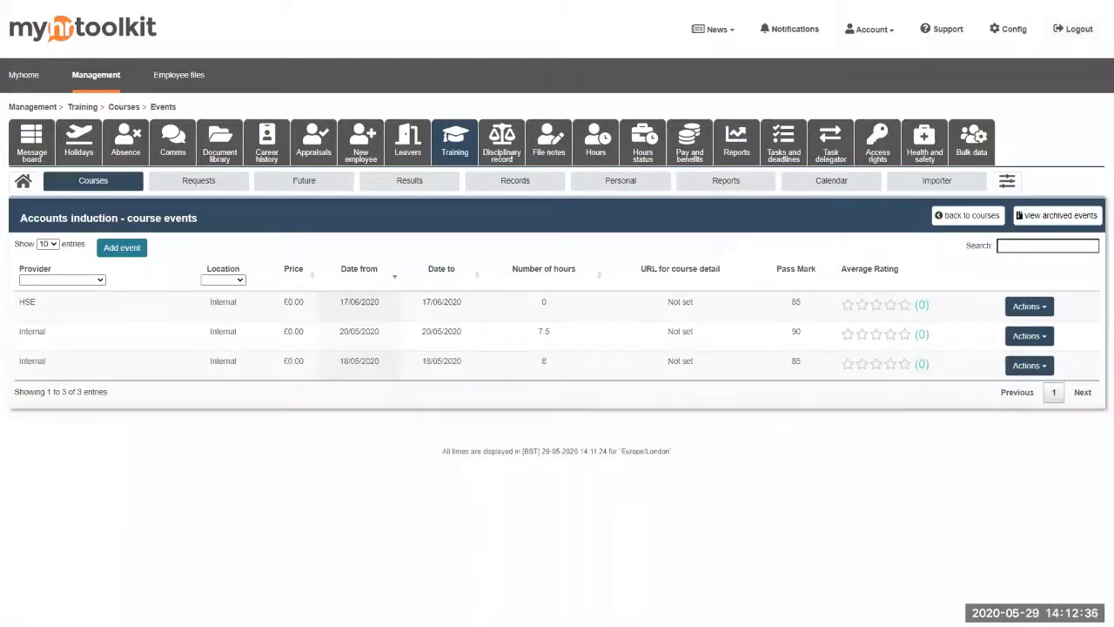
Review the training results list and the marking form for the first Fire Officer entry, without saving a mark
left_click(404, 185)
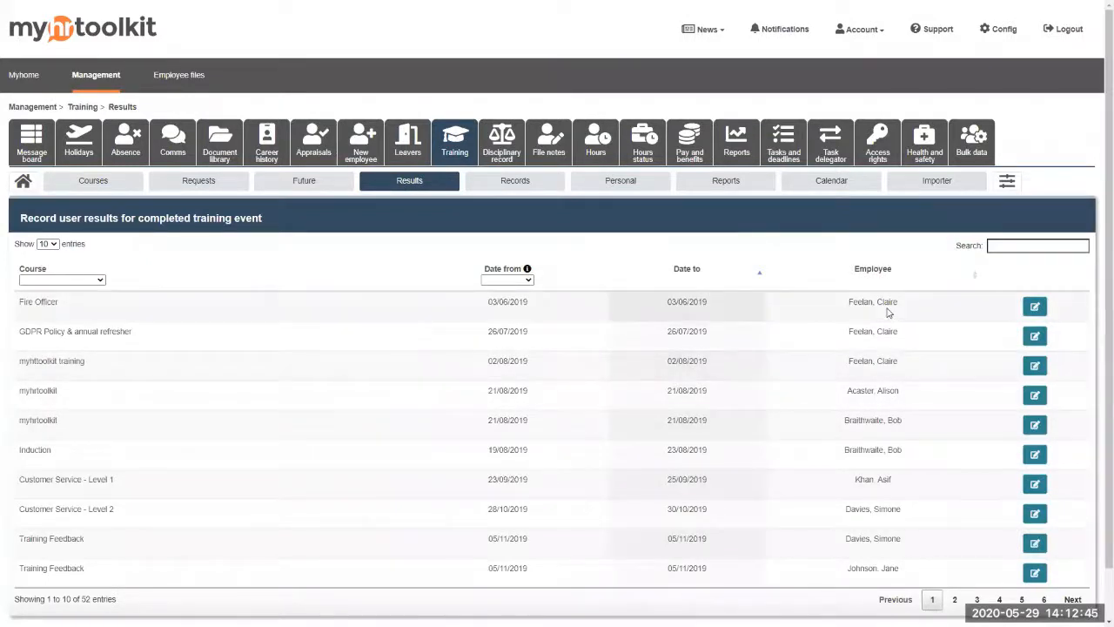
left_click(1036, 309)
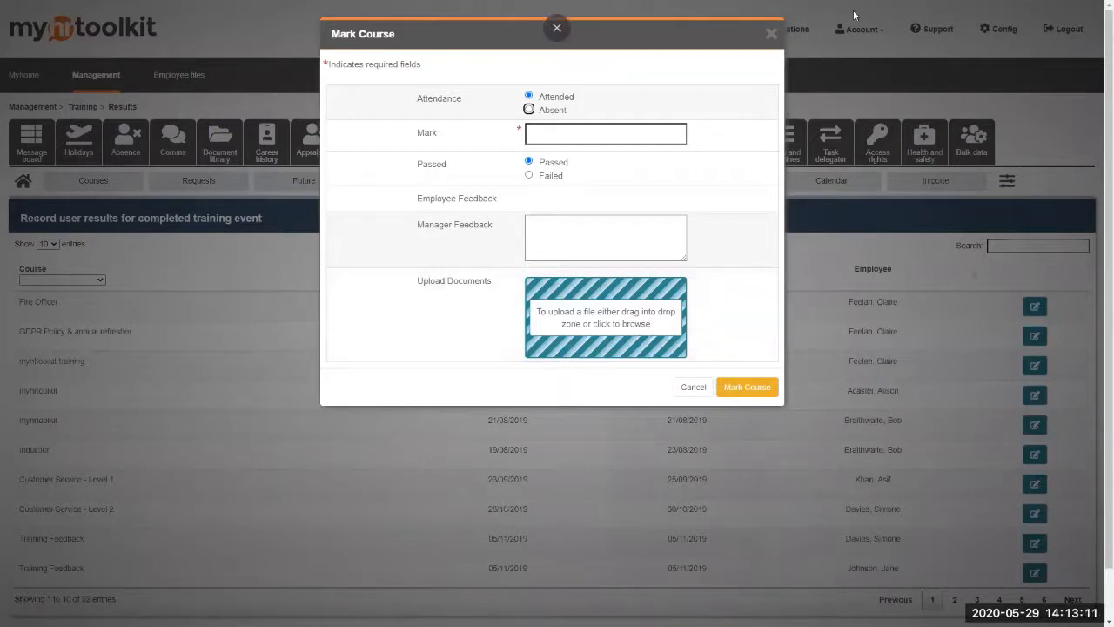
left_click(771, 35)
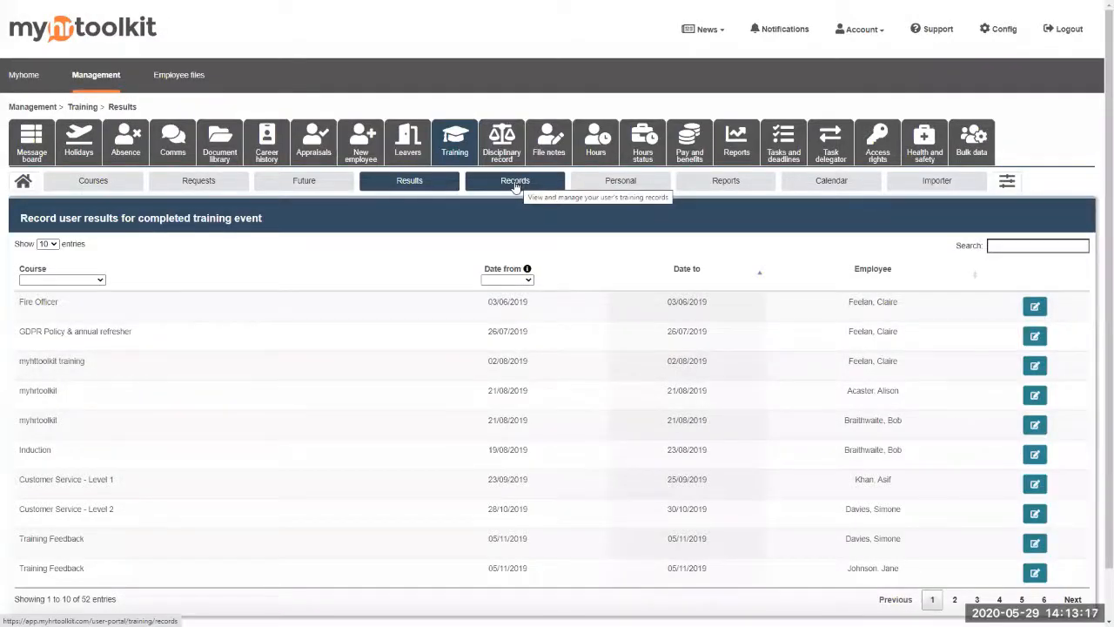
Review the users' training records and the edit form of the Emergency First Aid record, without updating it
left_click(514, 181)
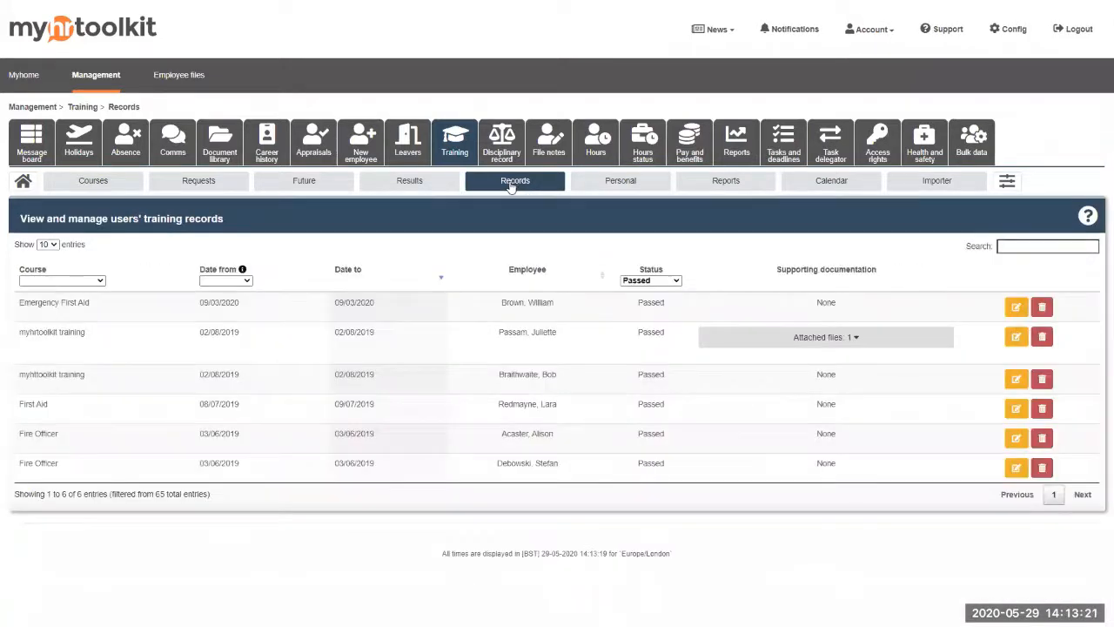
left_click(1017, 310)
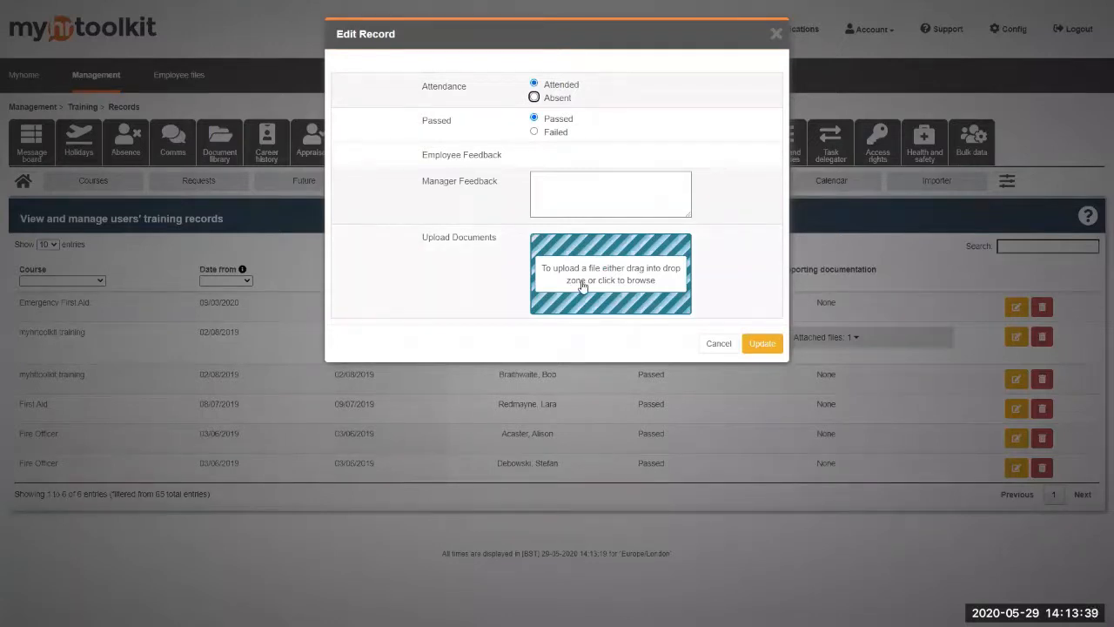
left_click(777, 36)
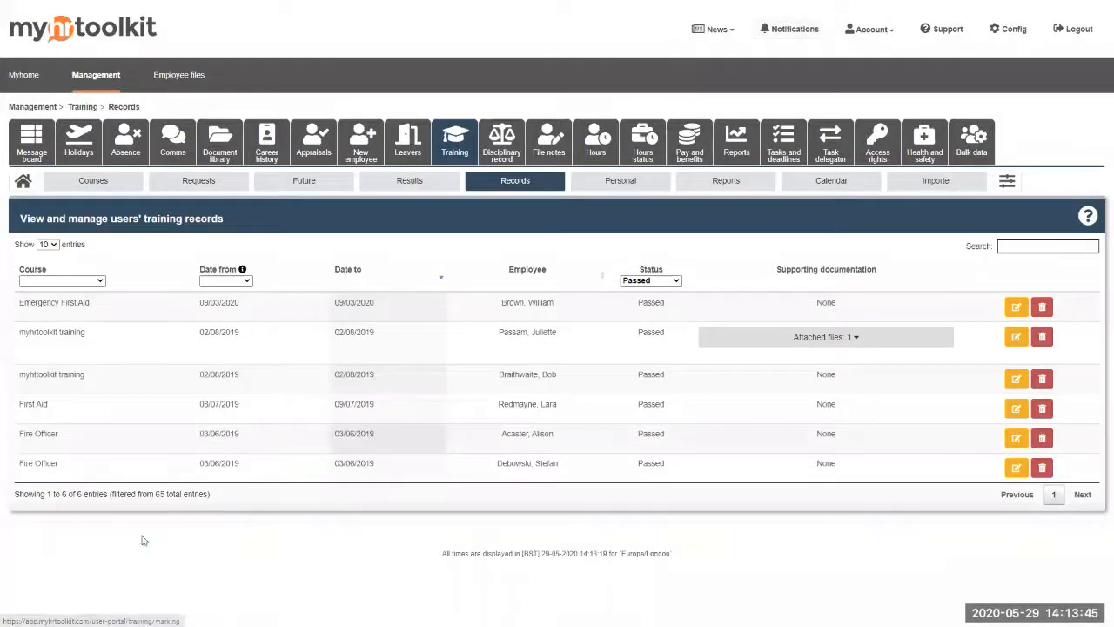
Review the Training overview and the list of all personal training entries
left_click(23, 183)
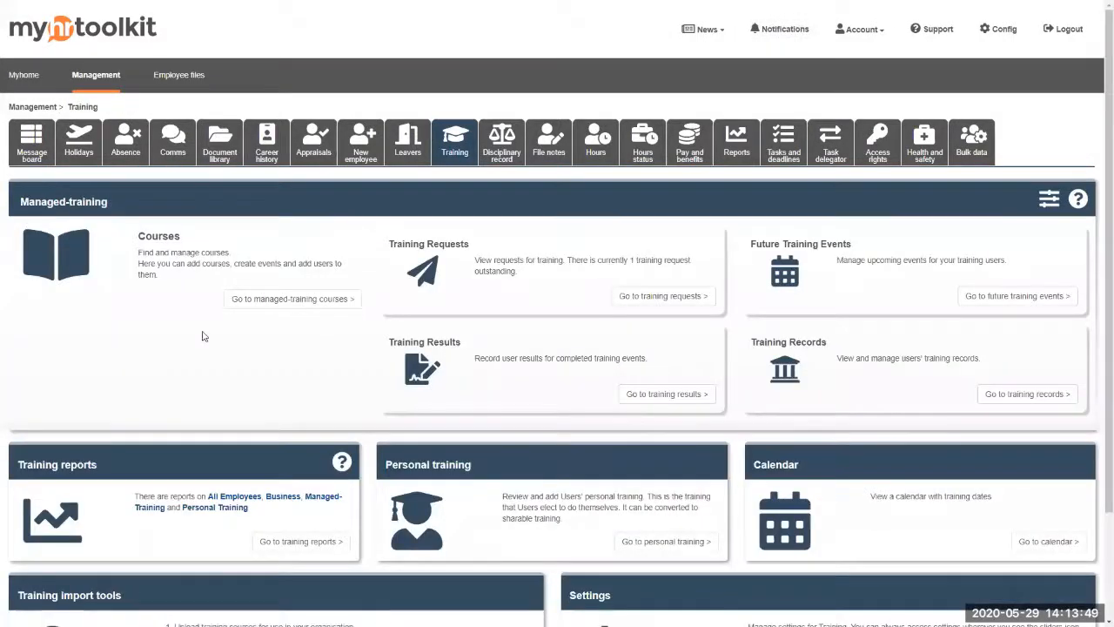
scroll(224, 212, "down", 3)
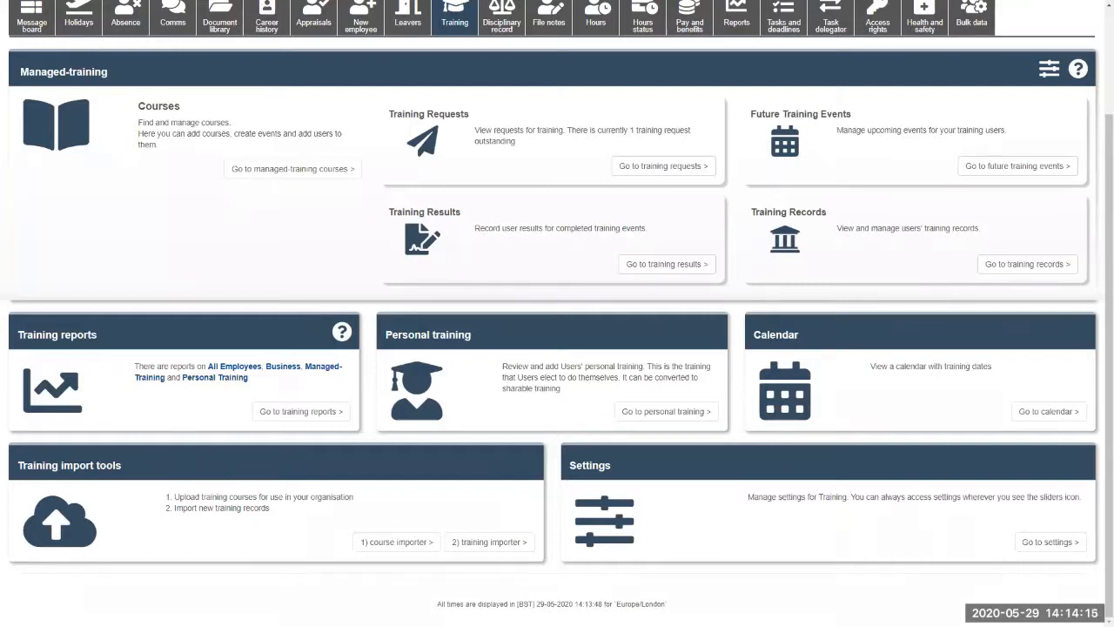
left_click(679, 422)
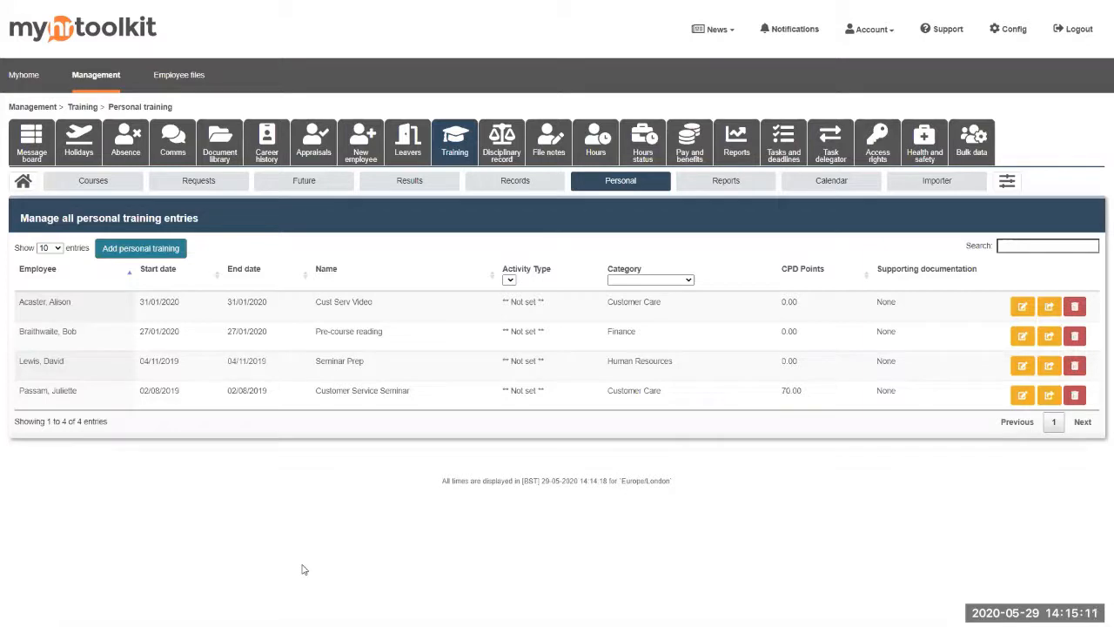
Look at the training reports in the general Reports area and return to the Training overview
left_click(736, 144)
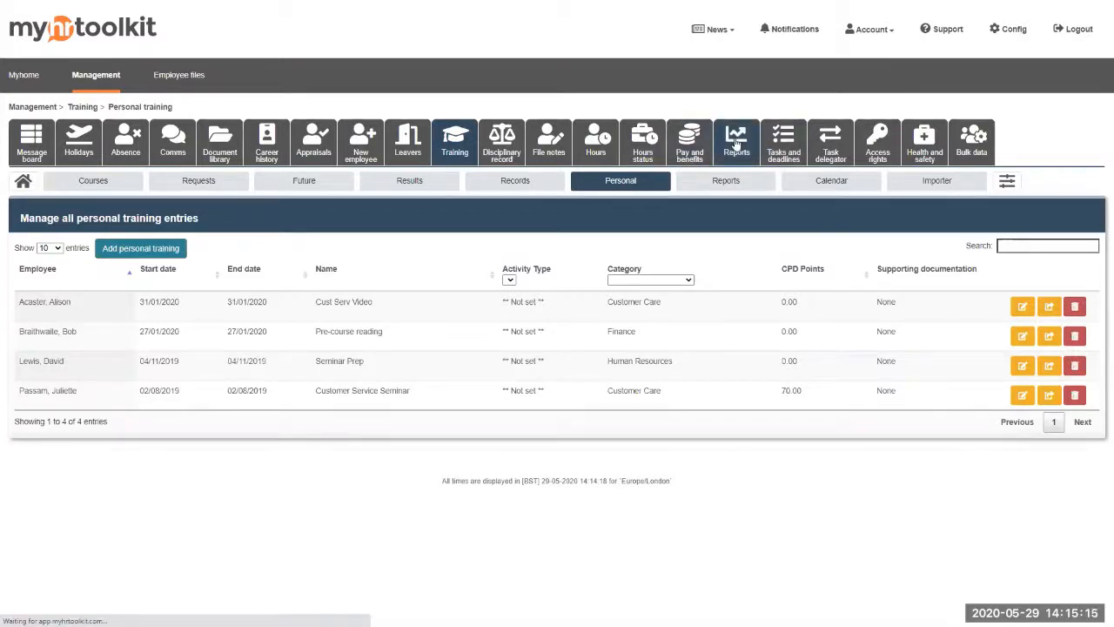
left_click(905, 188)
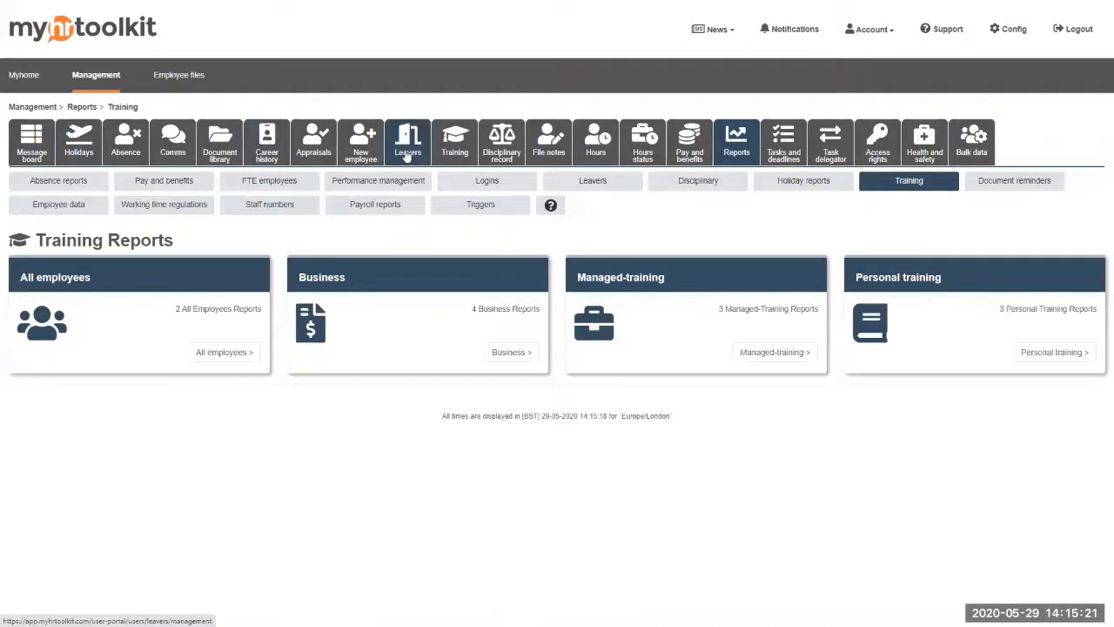
left_click(454, 148)
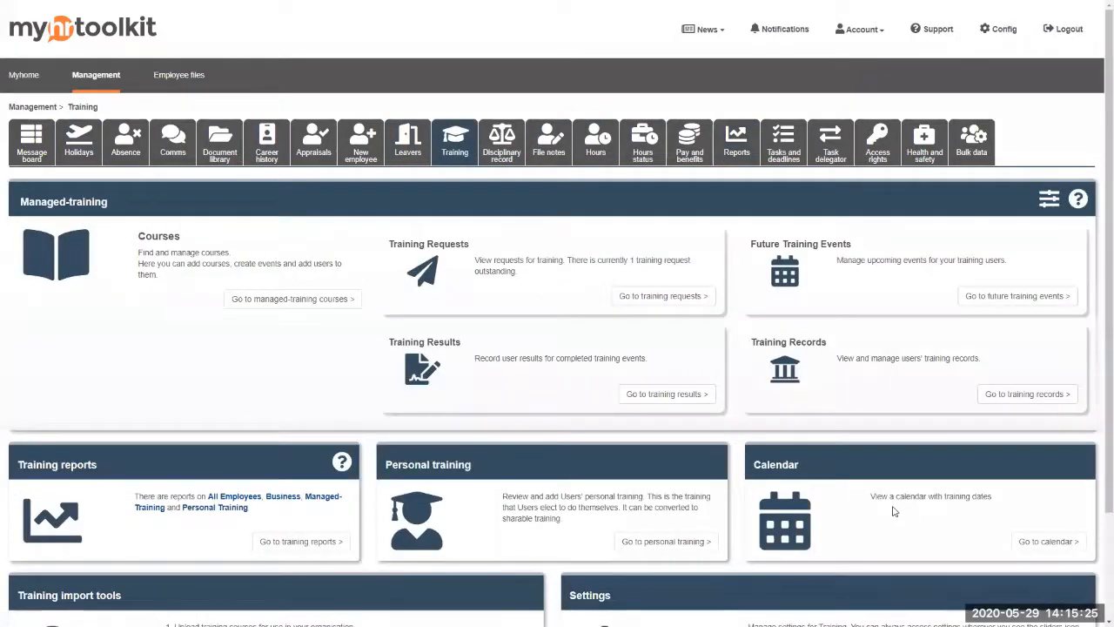
View the All training report for all employees from the Training area's own reports
scroll(892, 511, "down", 2)
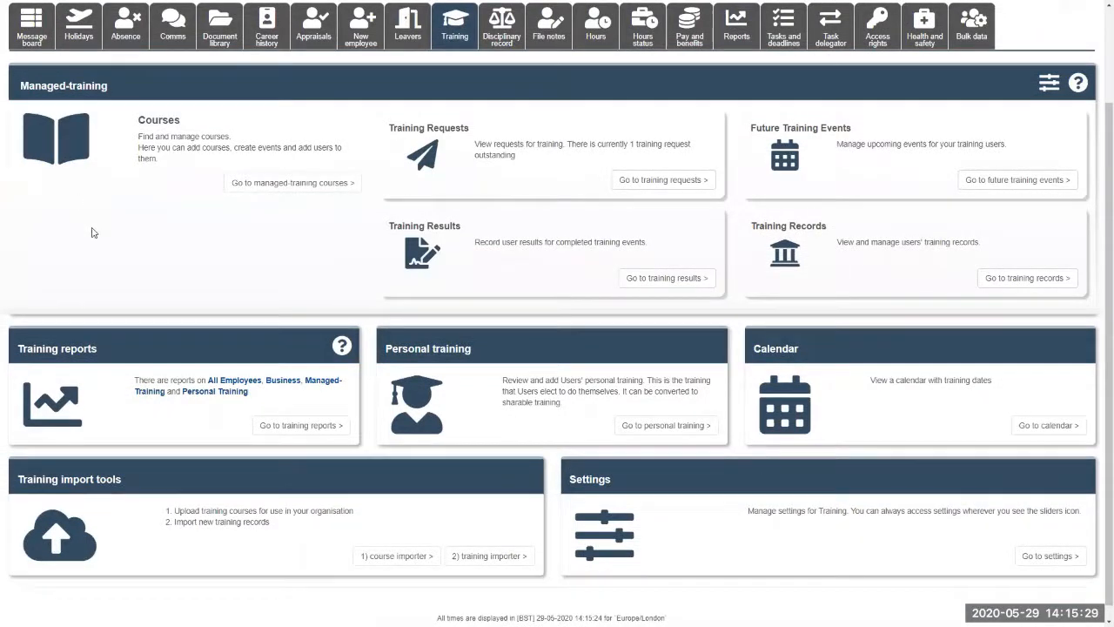
scroll(94, 233, "up", 1)
left_click(291, 490)
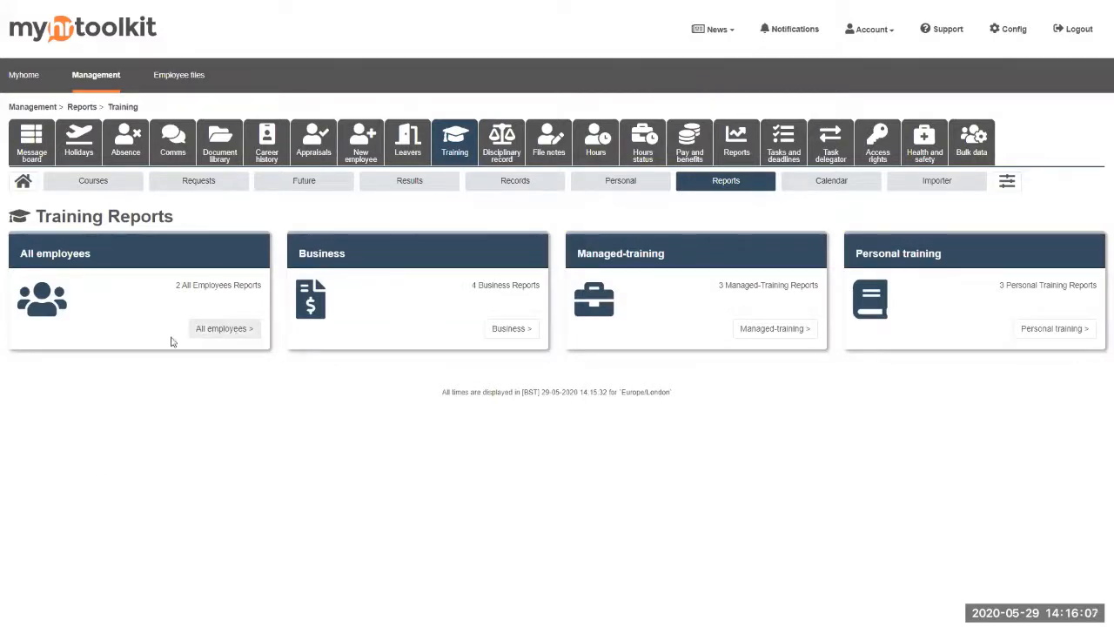
left_click(220, 329)
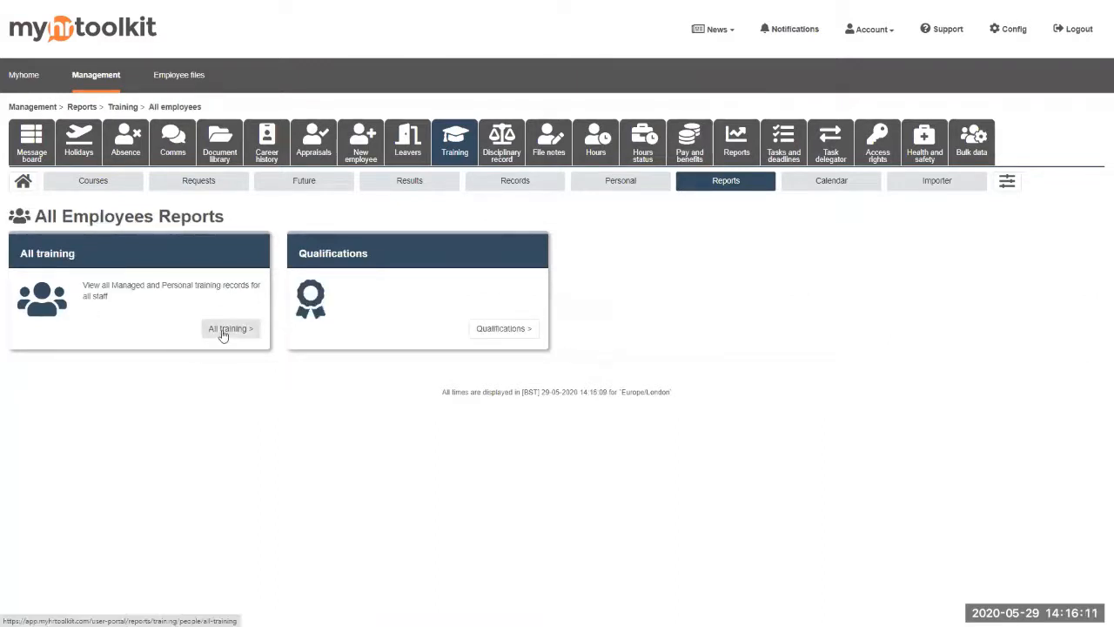
left_click(228, 329)
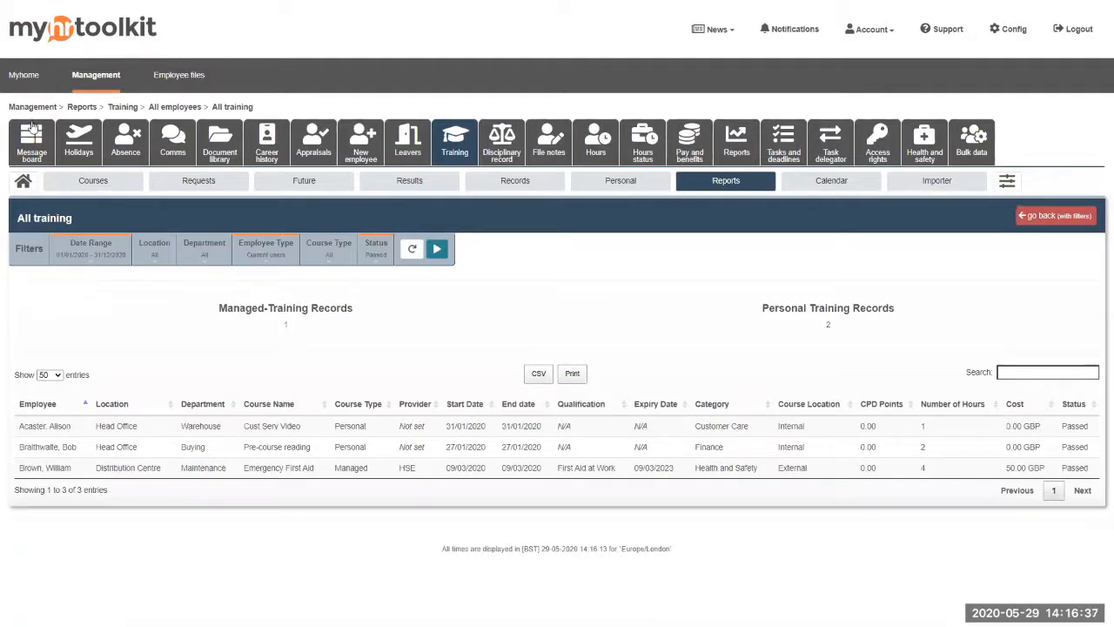
View the Qualifications report for all employees and check the expiry date of the First Aid at Work qualification
left_click(22, 184)
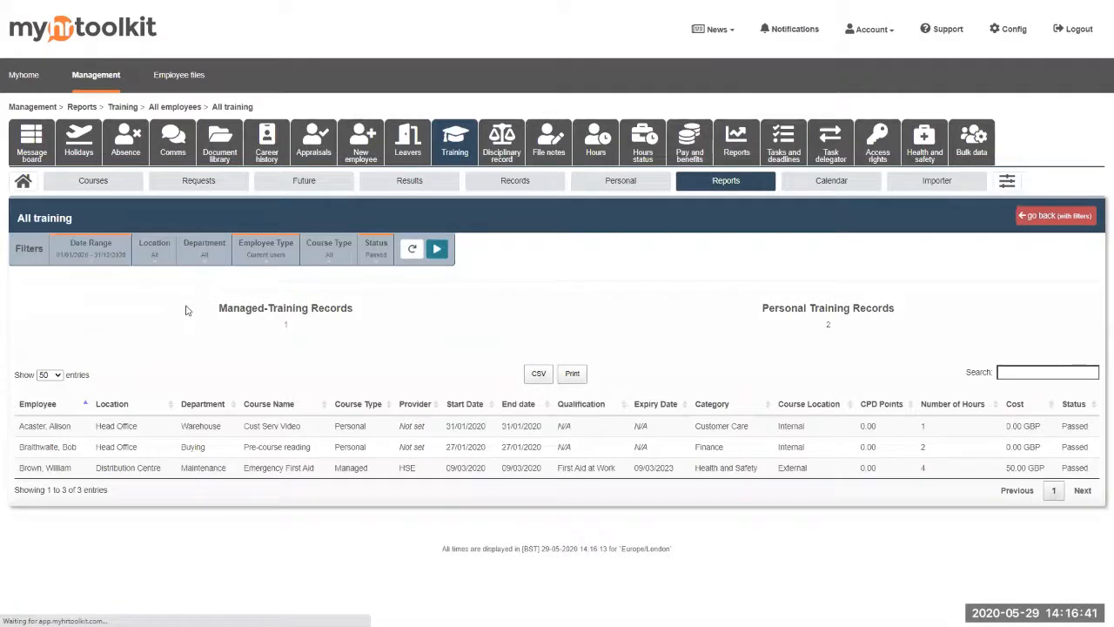
left_click(221, 330)
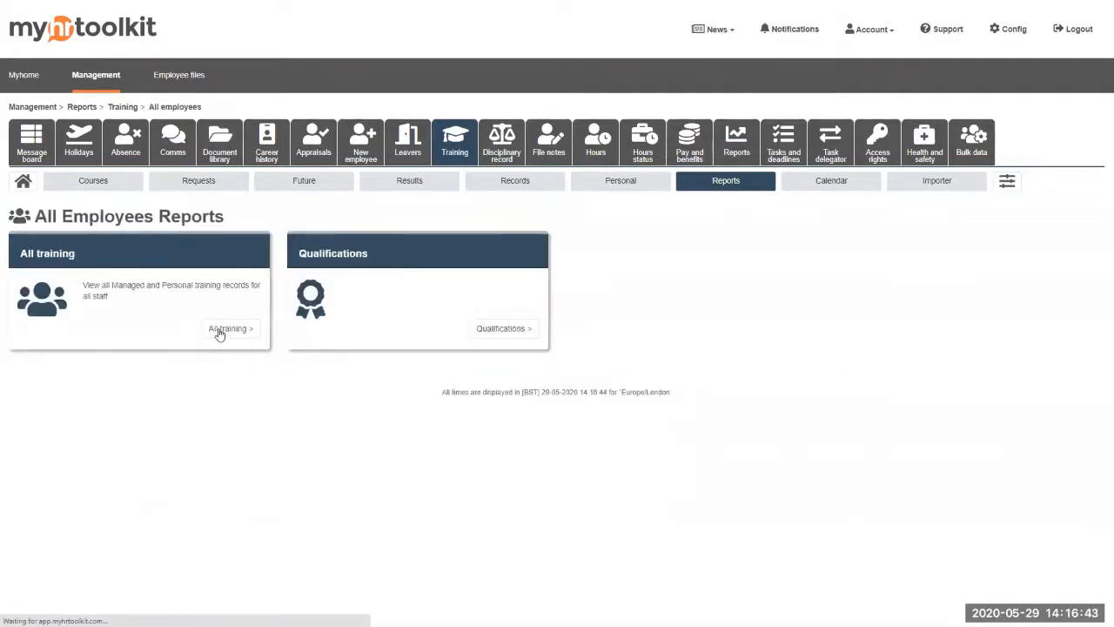
left_click(505, 329)
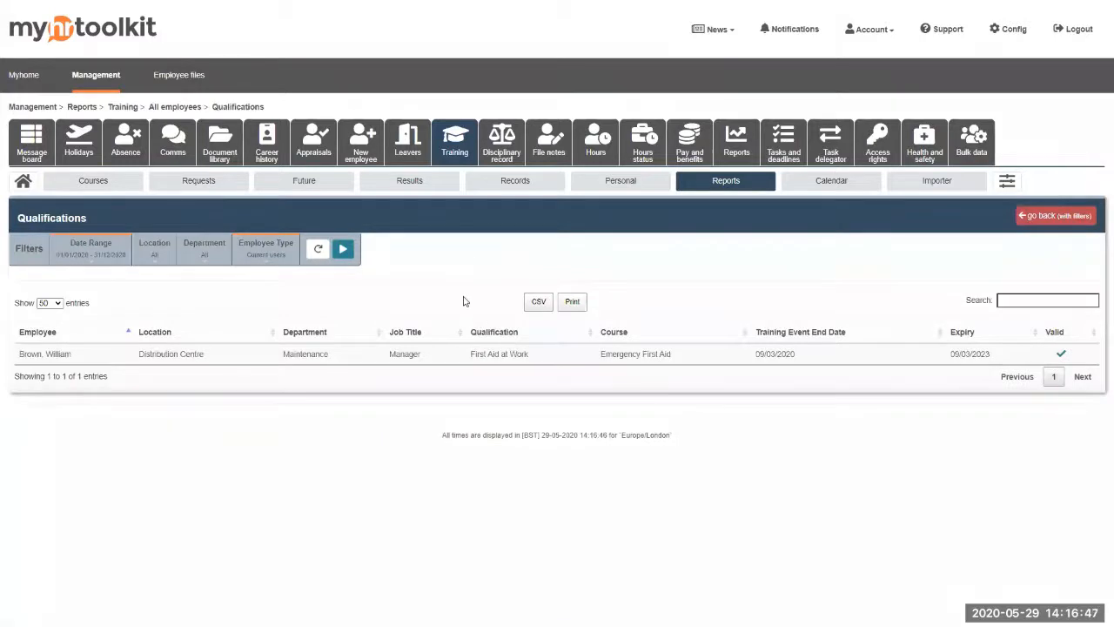
double_click(969, 355)
Review the training import tools and open the training course importer to examine its required fields
left_click(22, 183)
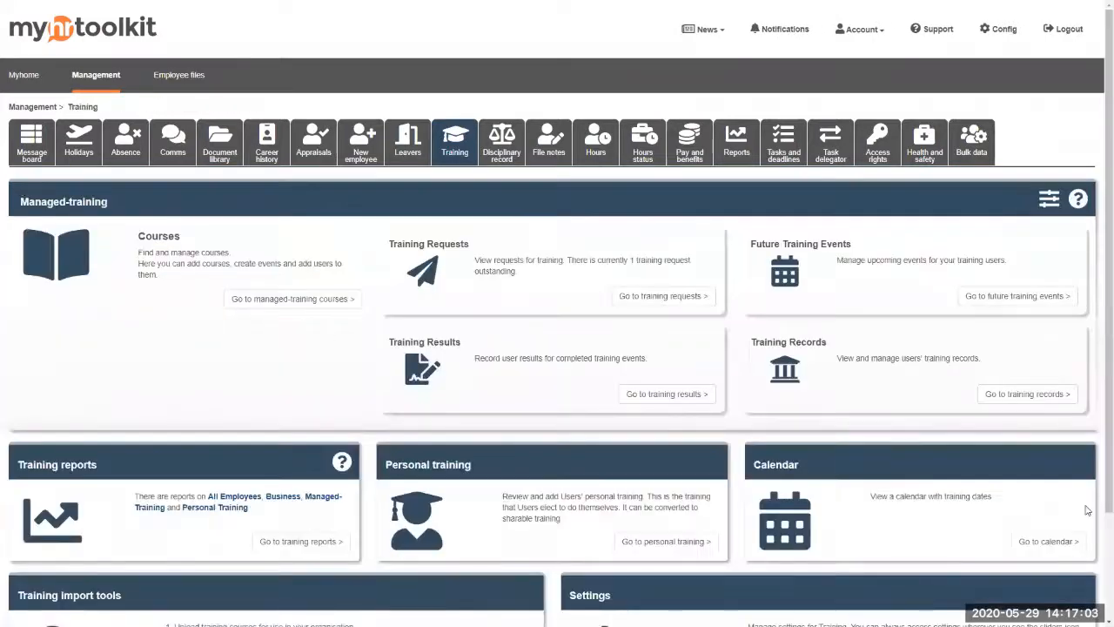
scroll(997, 467, "down", 2)
scroll(334, 587, "down", 1)
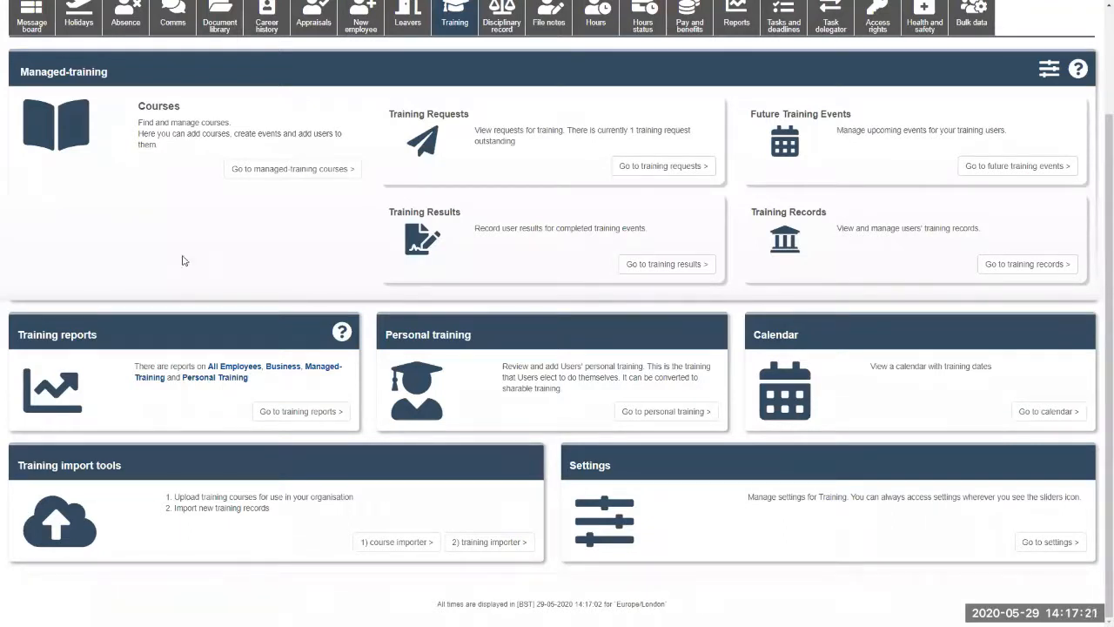
left_click(391, 549)
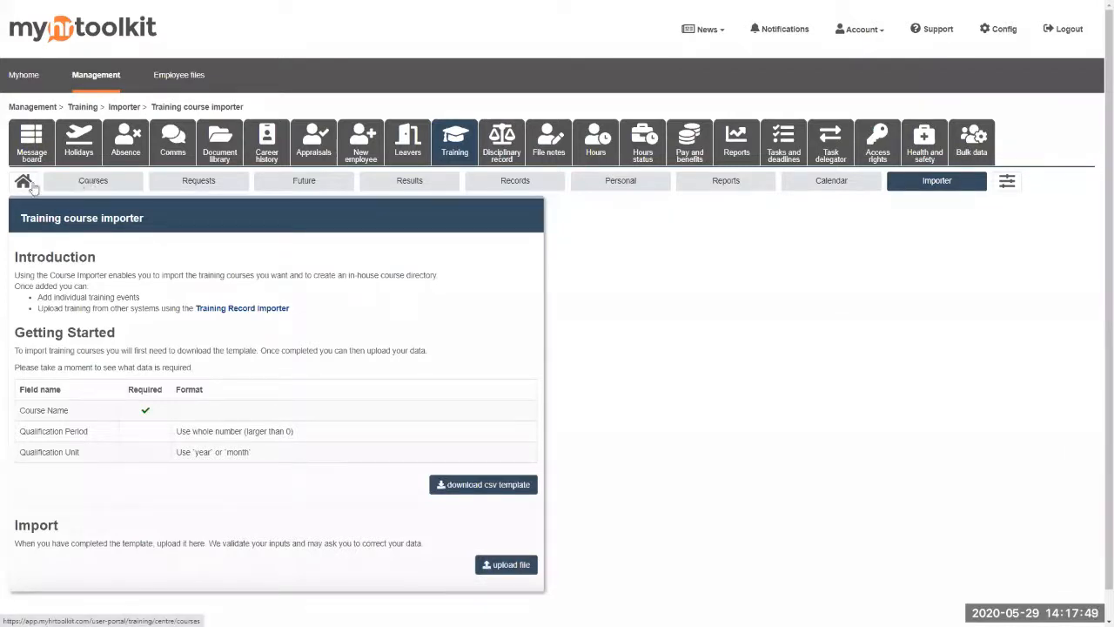
Open the training record importer and examine its mandatory fields, formats, and template and upload options
left_click(953, 188)
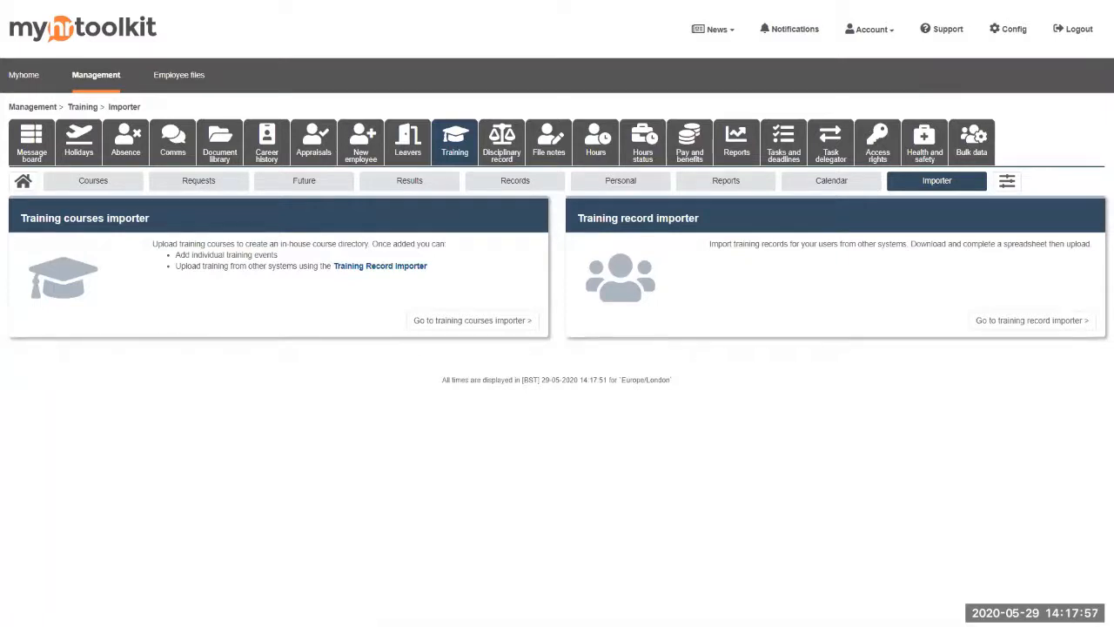
left_click(1017, 323)
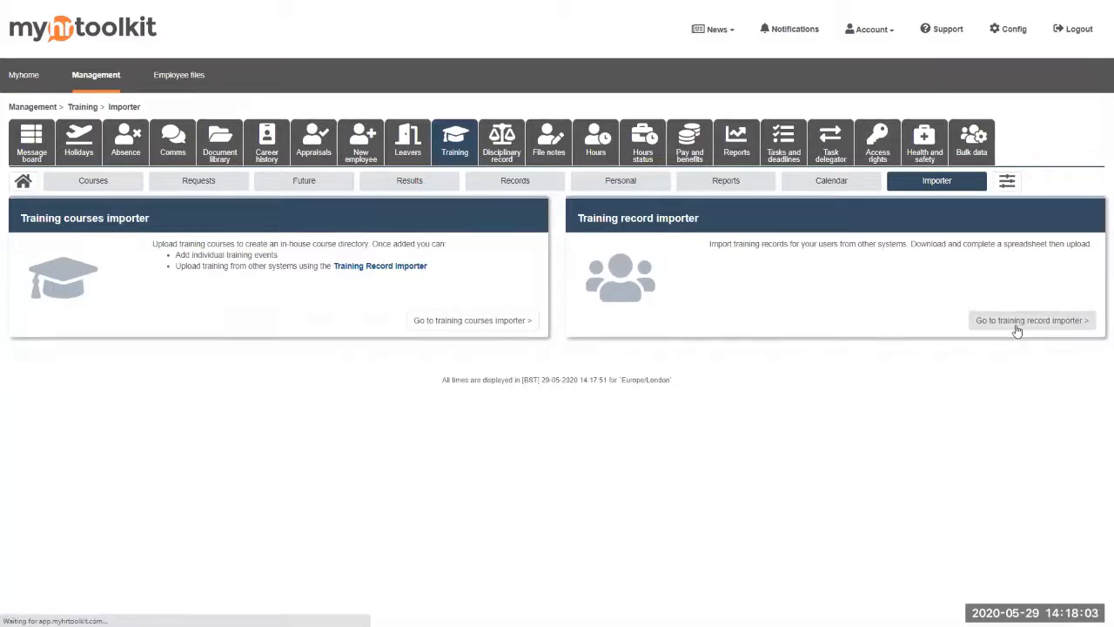
scroll(394, 409, "down", 2)
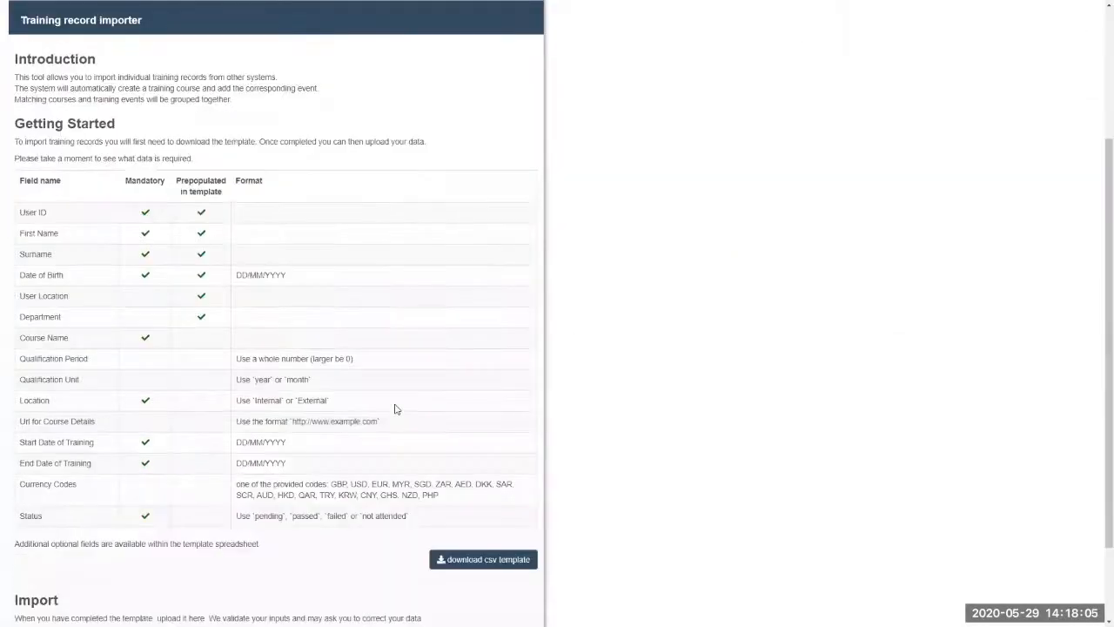
scroll(493, 474, "down", 2)
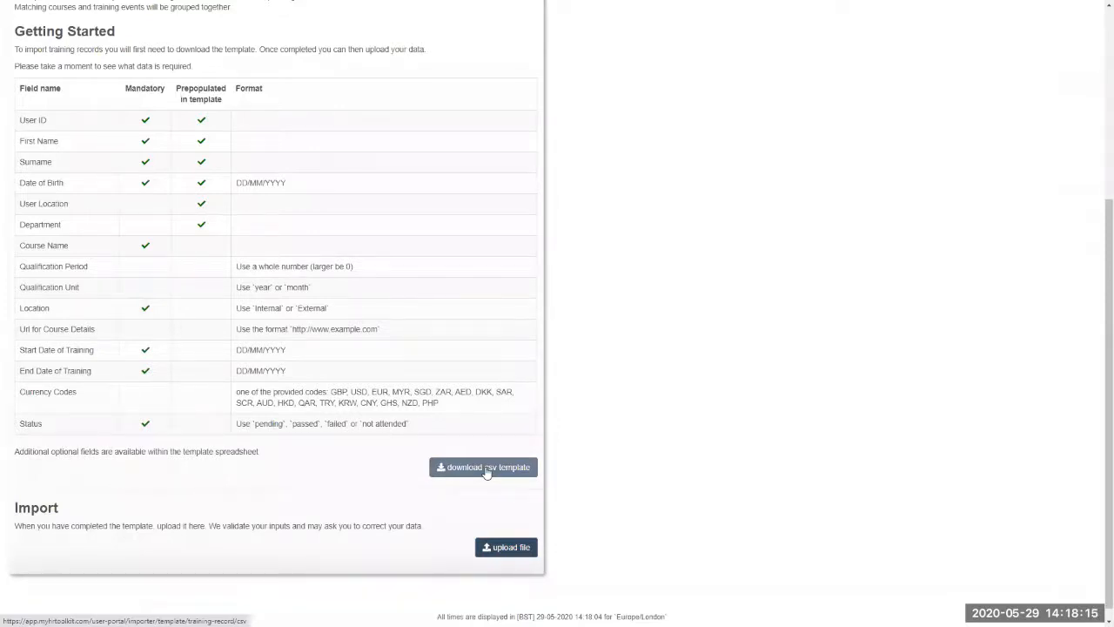
left_click(512, 557)
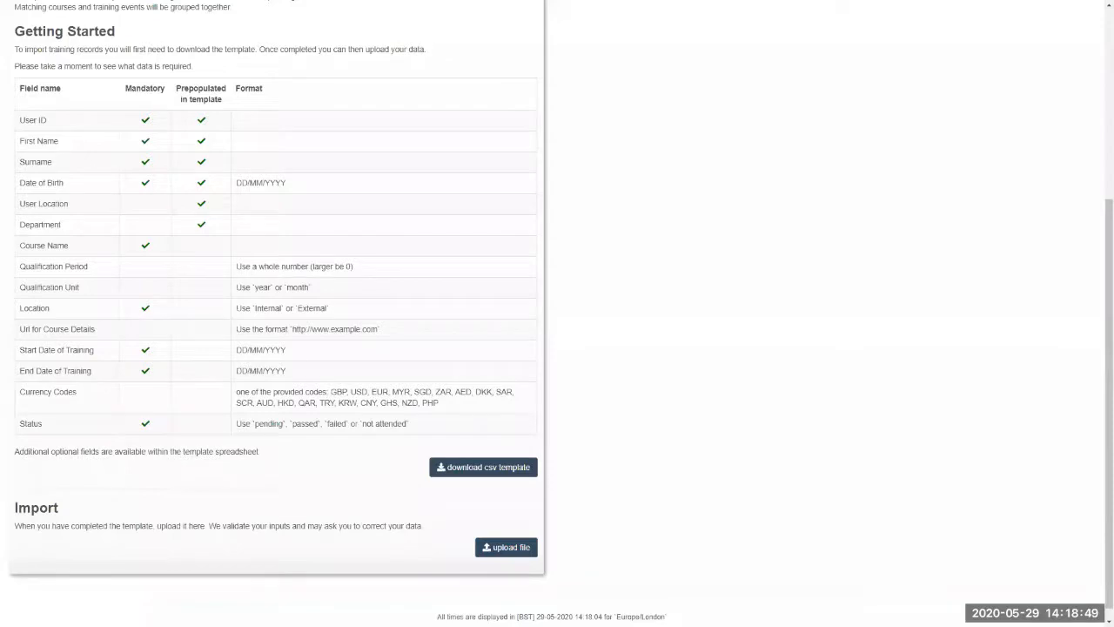
Leave the training record importer and return to the Training overview
scroll(749, 371, "up", 3)
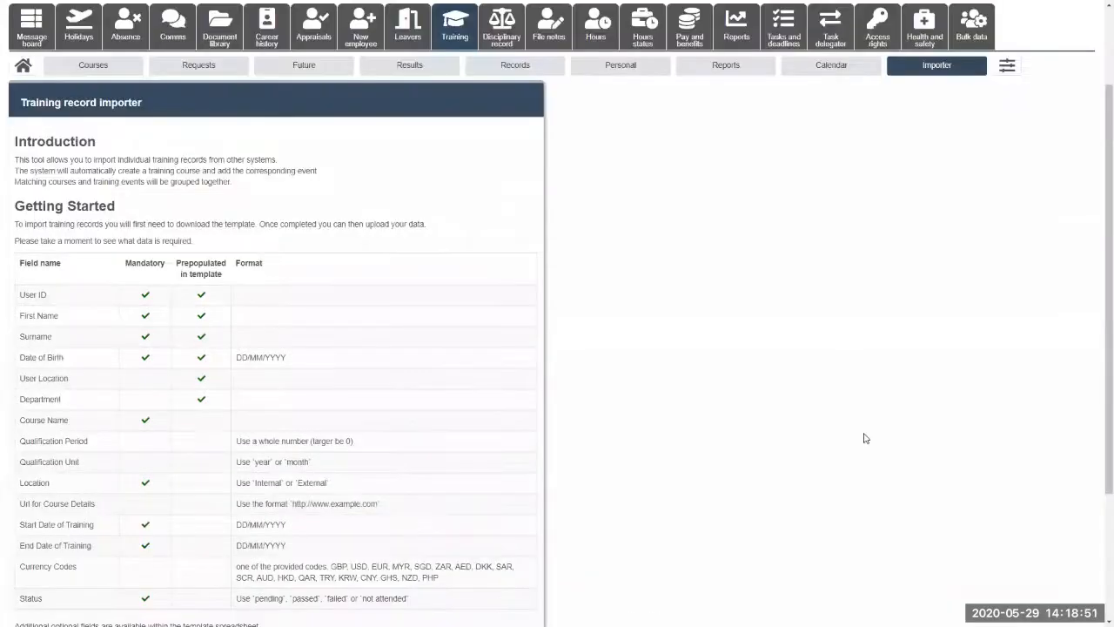
scroll(867, 438, "up", 2)
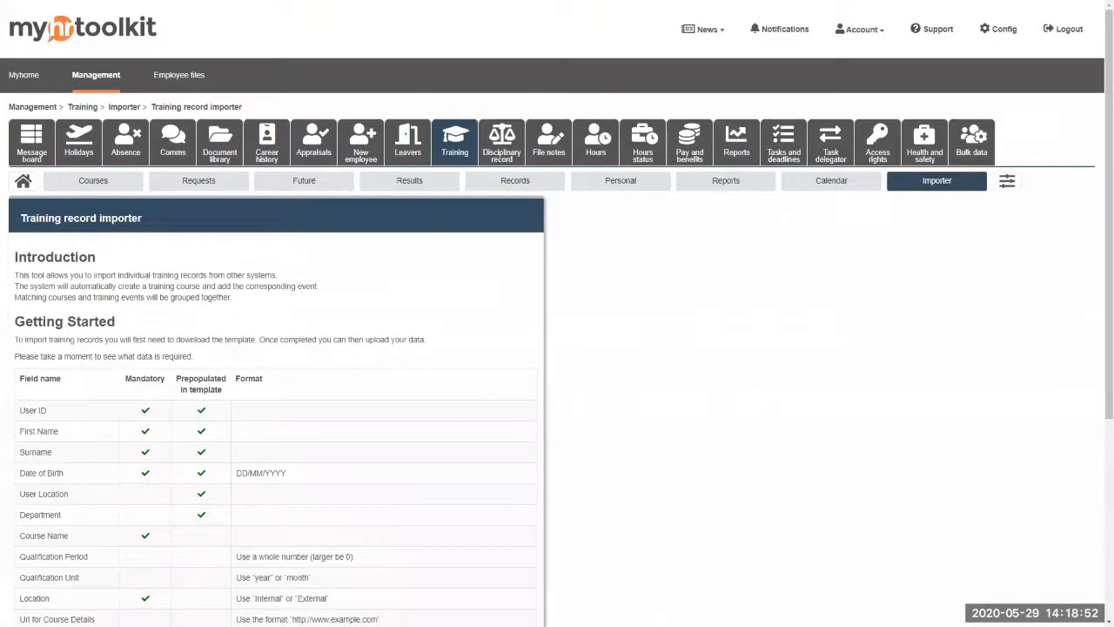
left_click(22, 182)
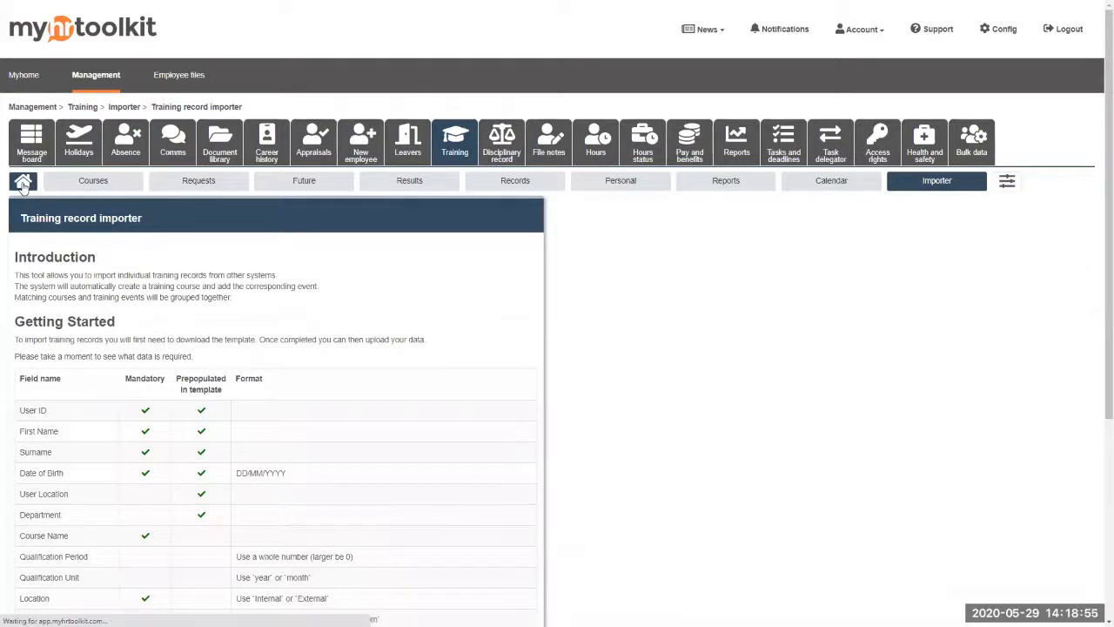